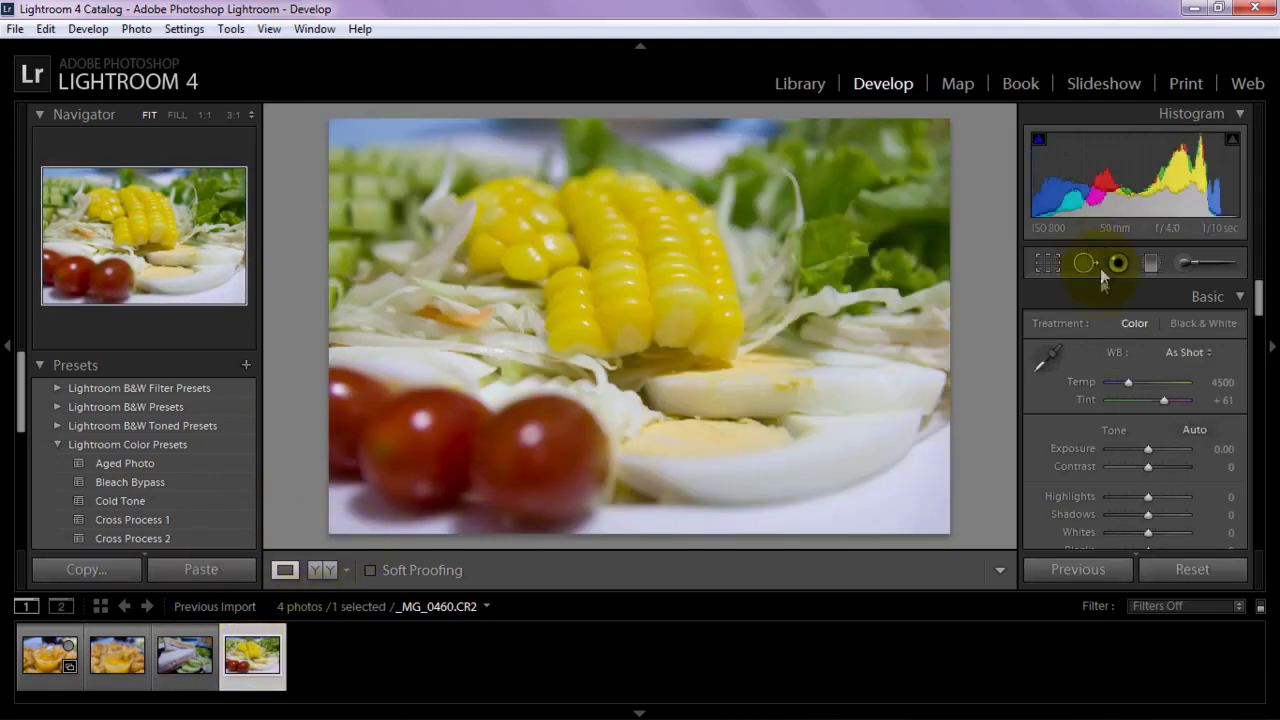
- Enable lens profile corrections for the corn salad photo and set the lens make to Tamron
scroll(1137, 377, down, 5)
scroll(1135, 378, down, 5)
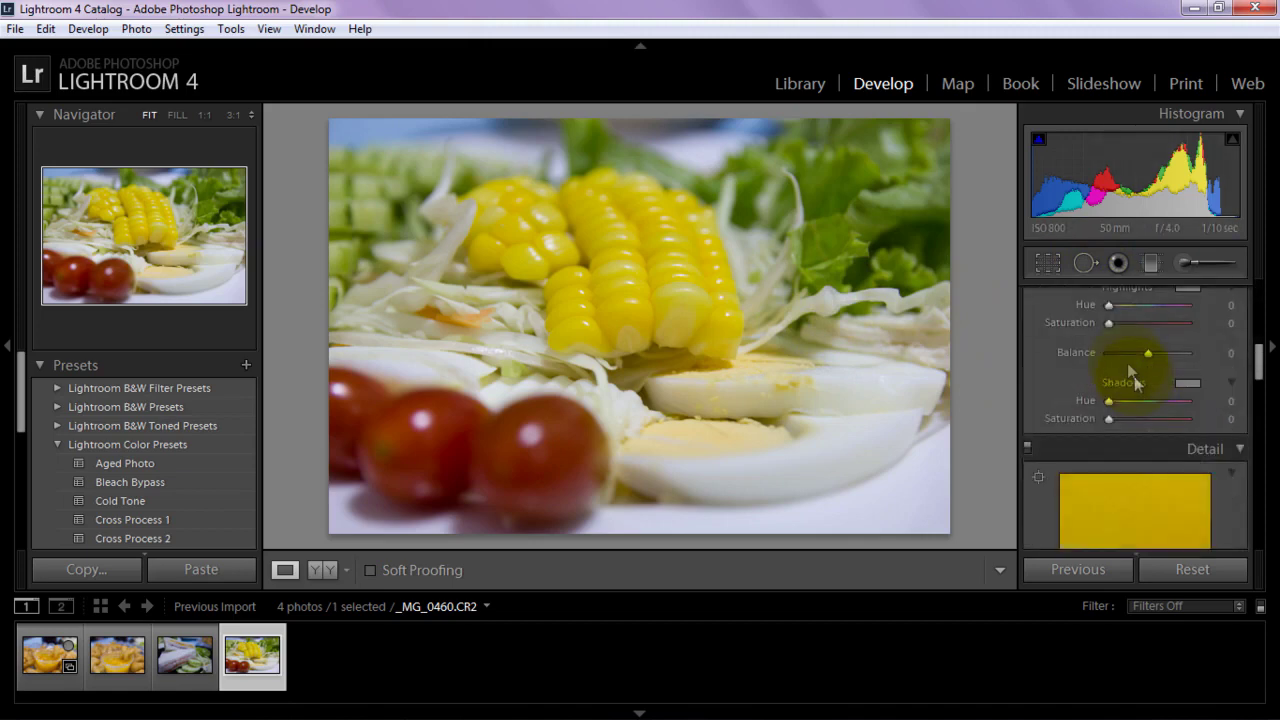
scroll(1157, 320, down, 1)
scroll(1117, 360, down, 5)
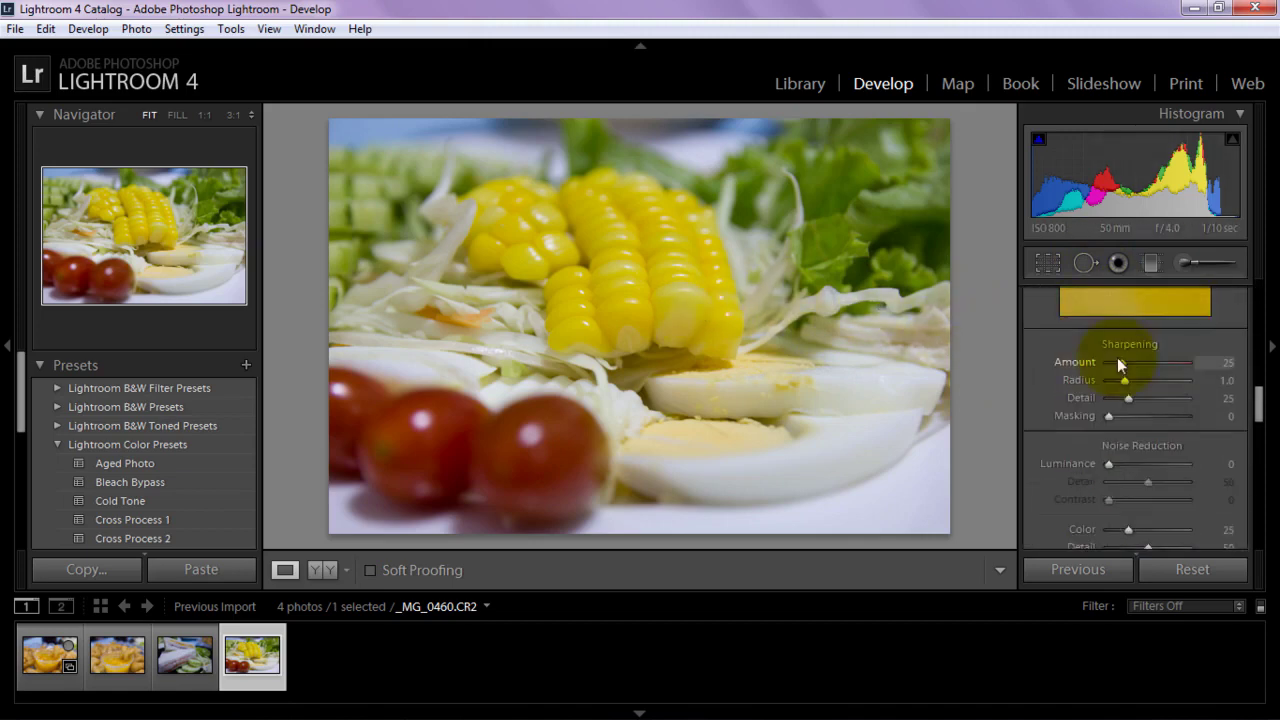
click(1062, 402)
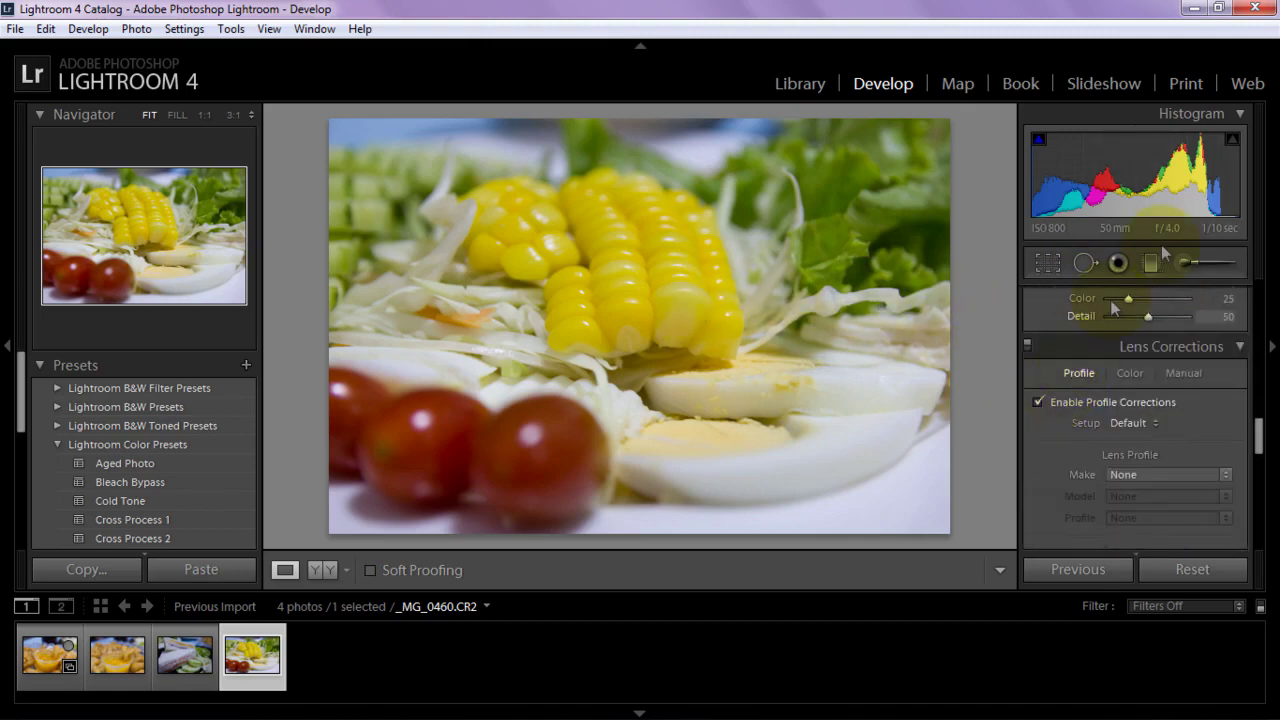
click(1157, 474)
click(1152, 414)
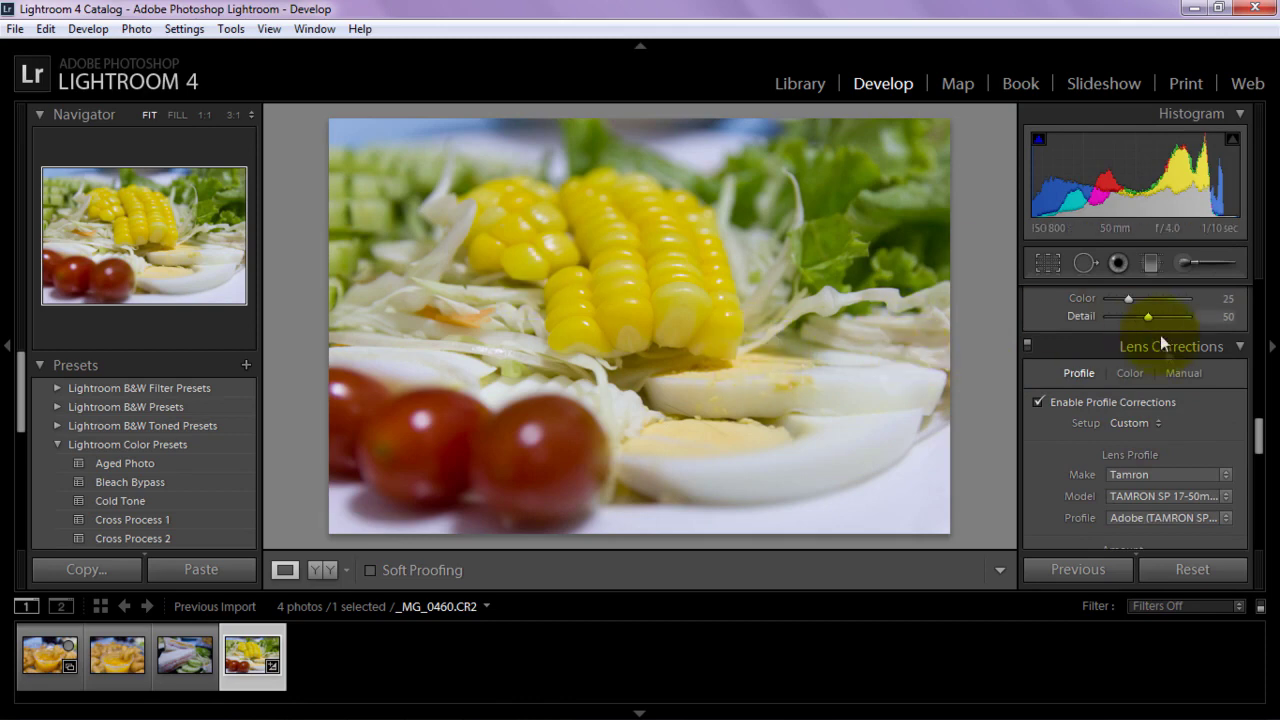
- Set the Luminance noise reduction to 64, checking the corn and egg detail at 1:1 magnification
scroll(1158, 388, up, 15)
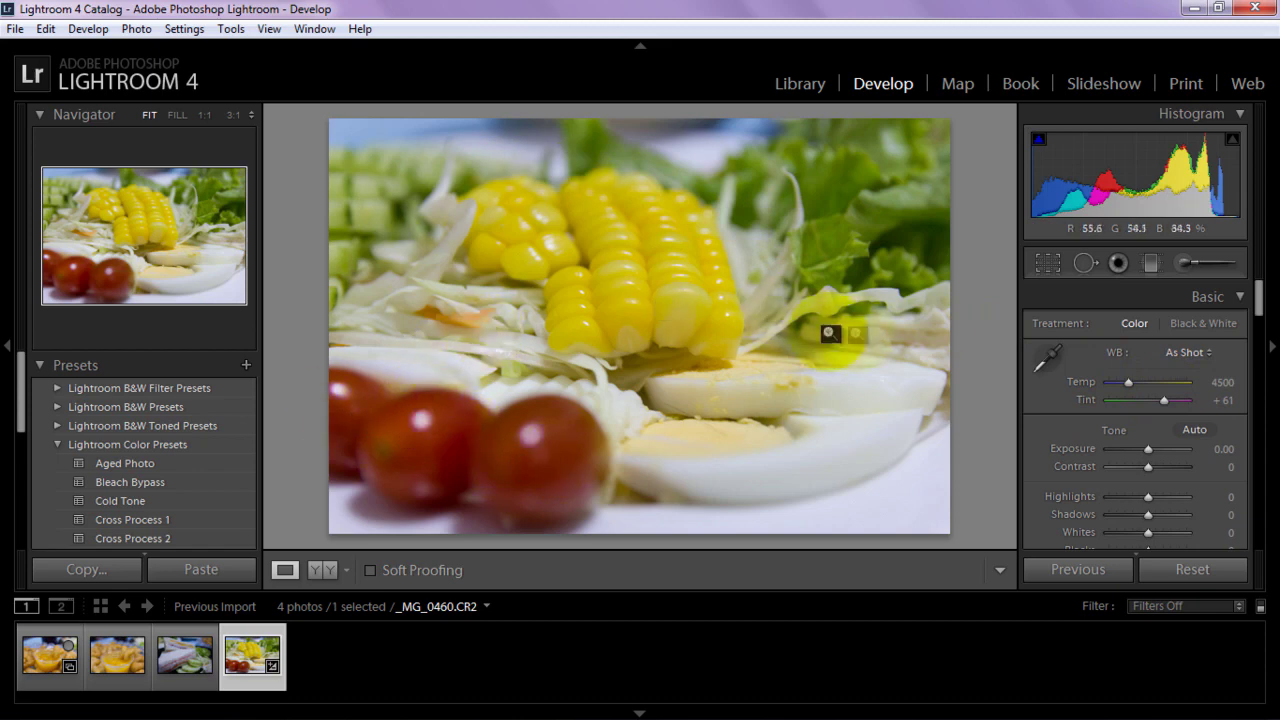
scroll(1238, 445, down, 10)
scroll(1238, 438, down, 5)
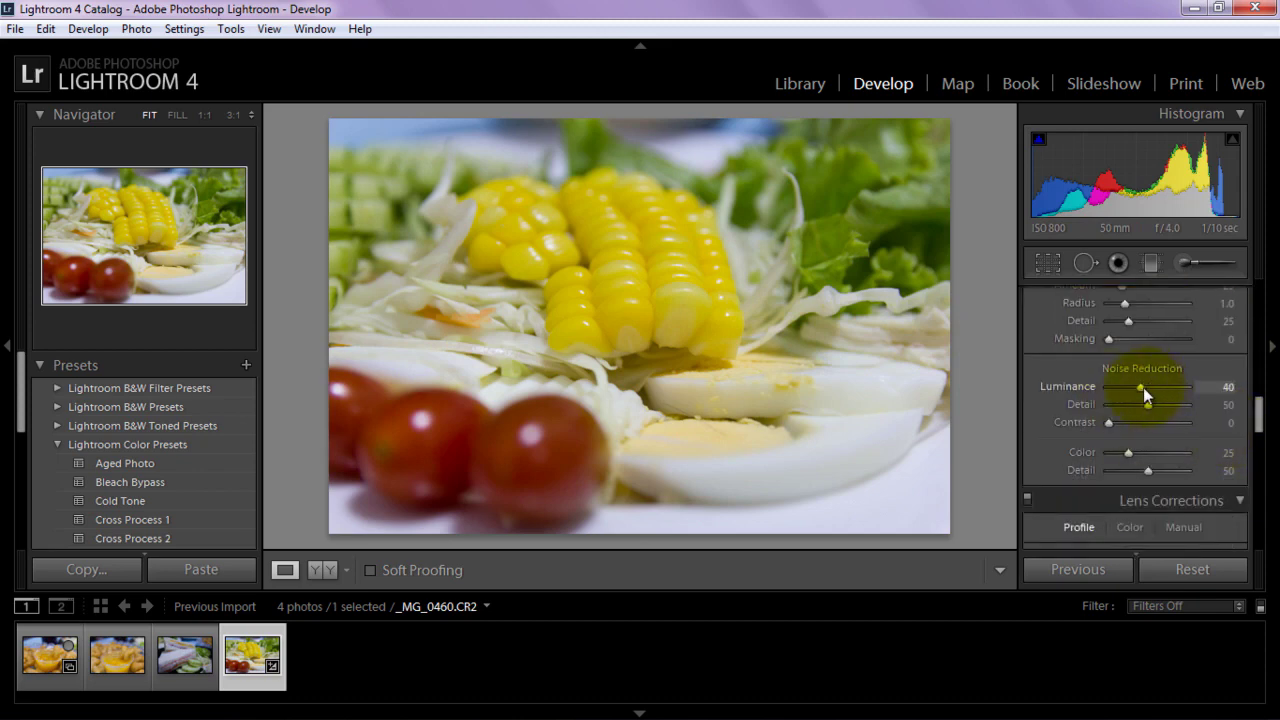
click(622, 380)
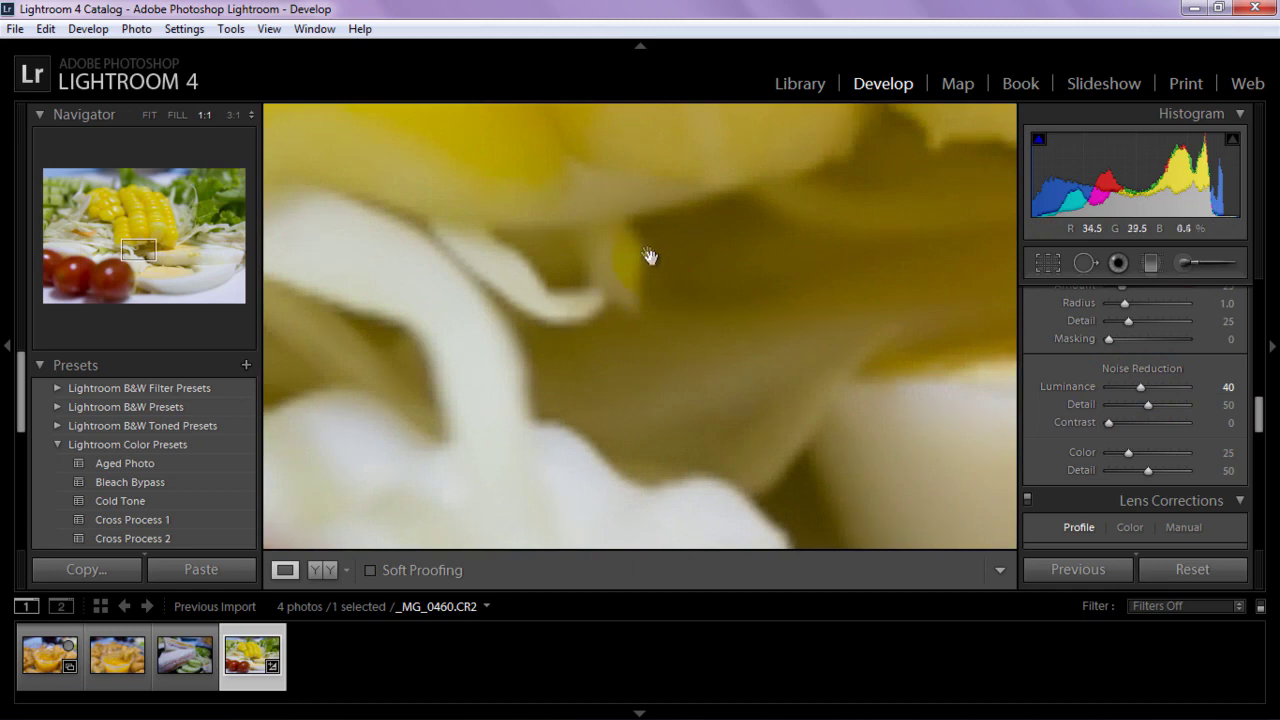
click(646, 209)
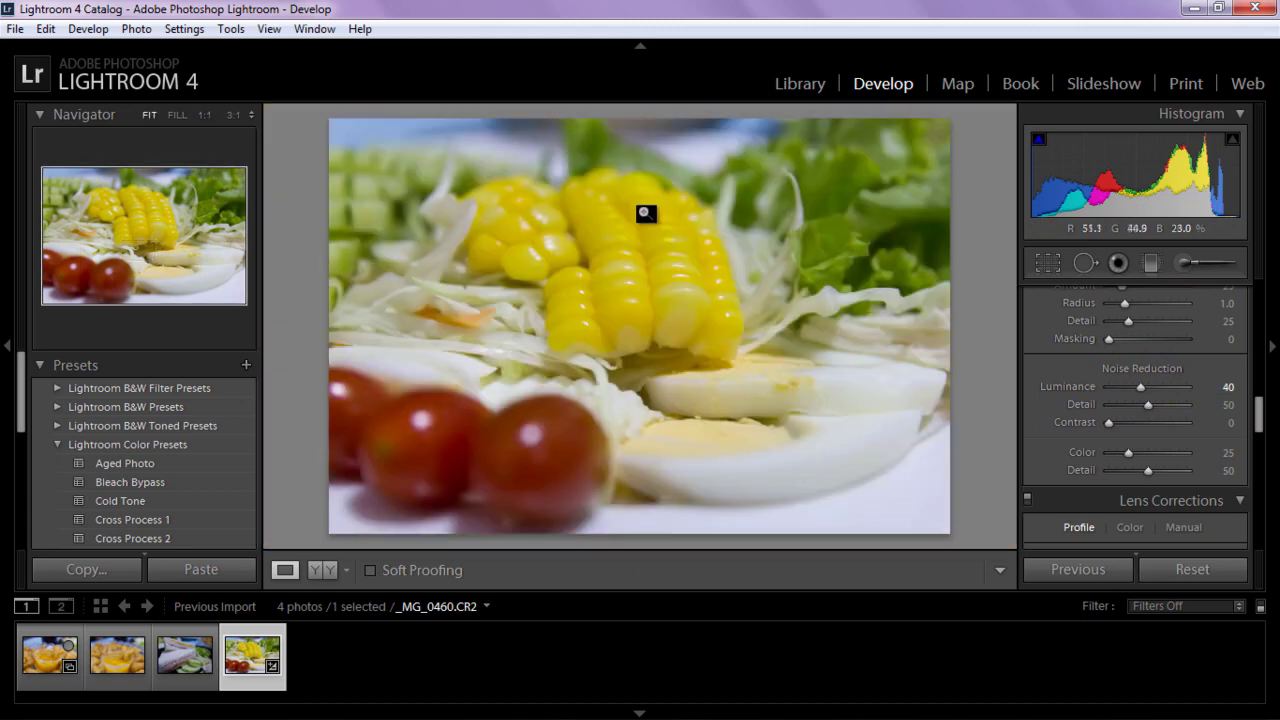
click(646, 323)
drag(1142, 387, 1160, 387)
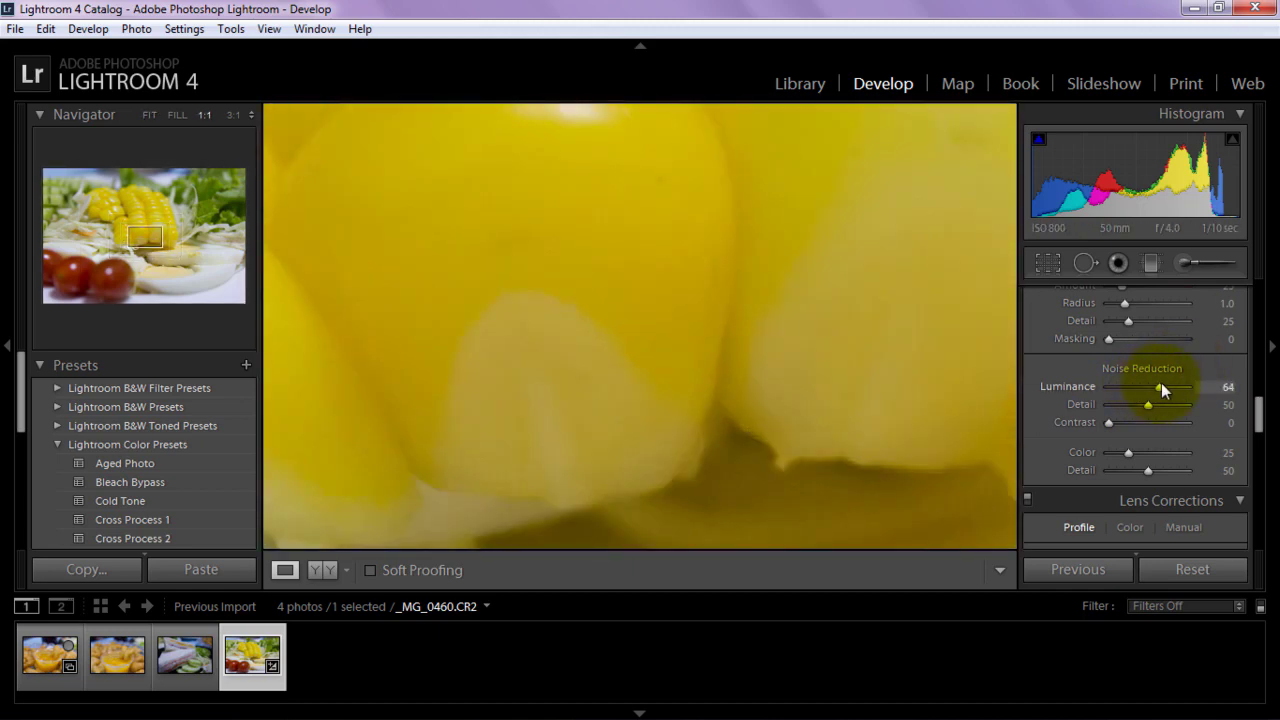
click(826, 371)
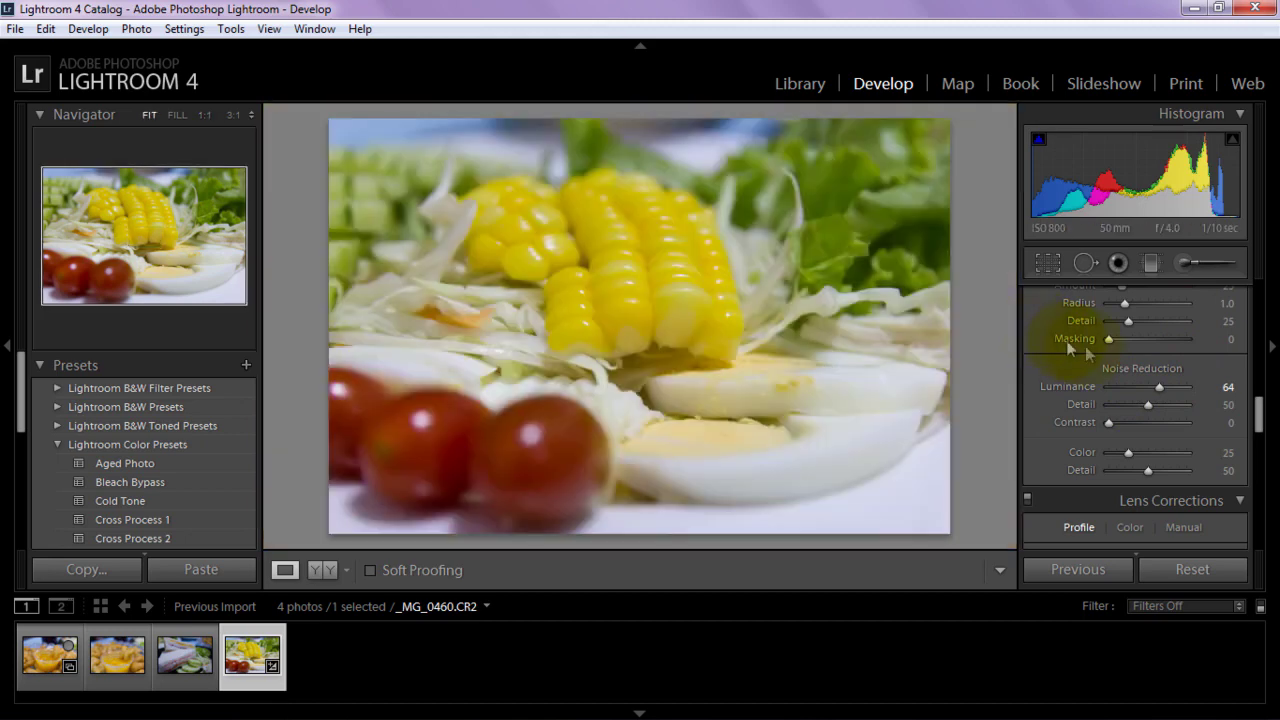
- Set the corn salad photo's Vibrance to +48 and its Clarity to -10
scroll(1137, 360, up, 5)
scroll(1137, 358, up, 5)
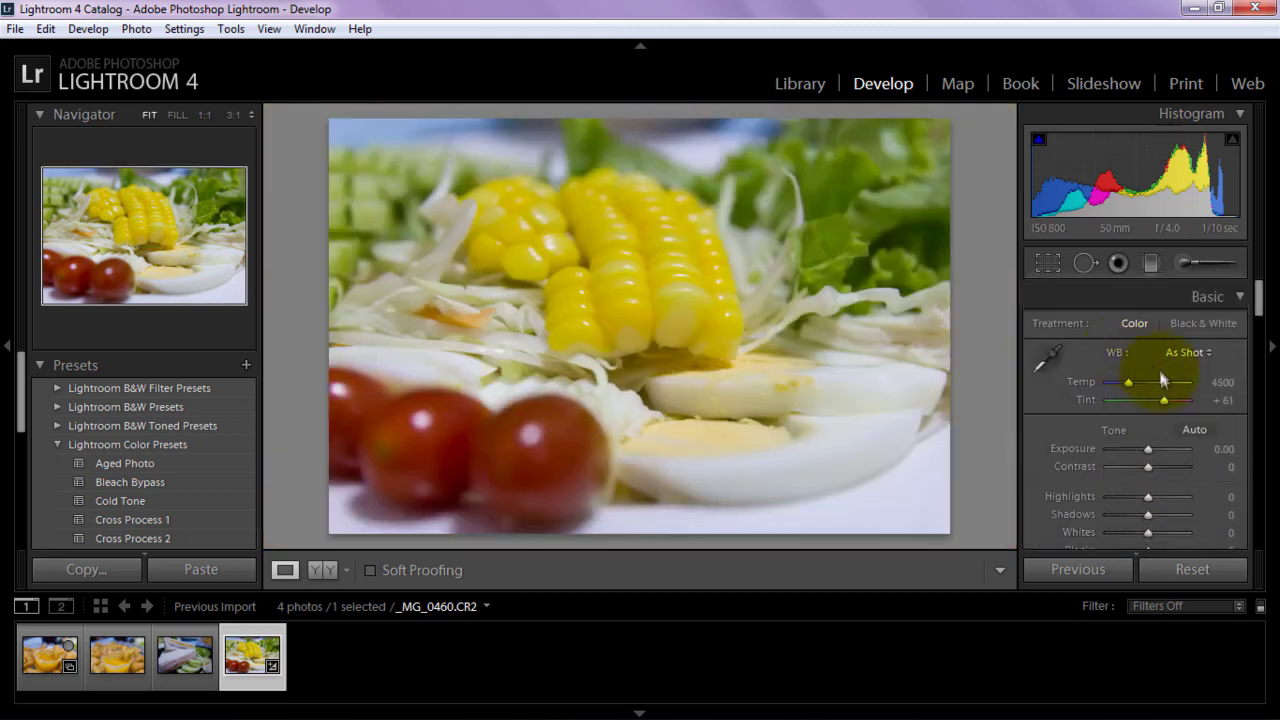
scroll(1225, 397, down, 4)
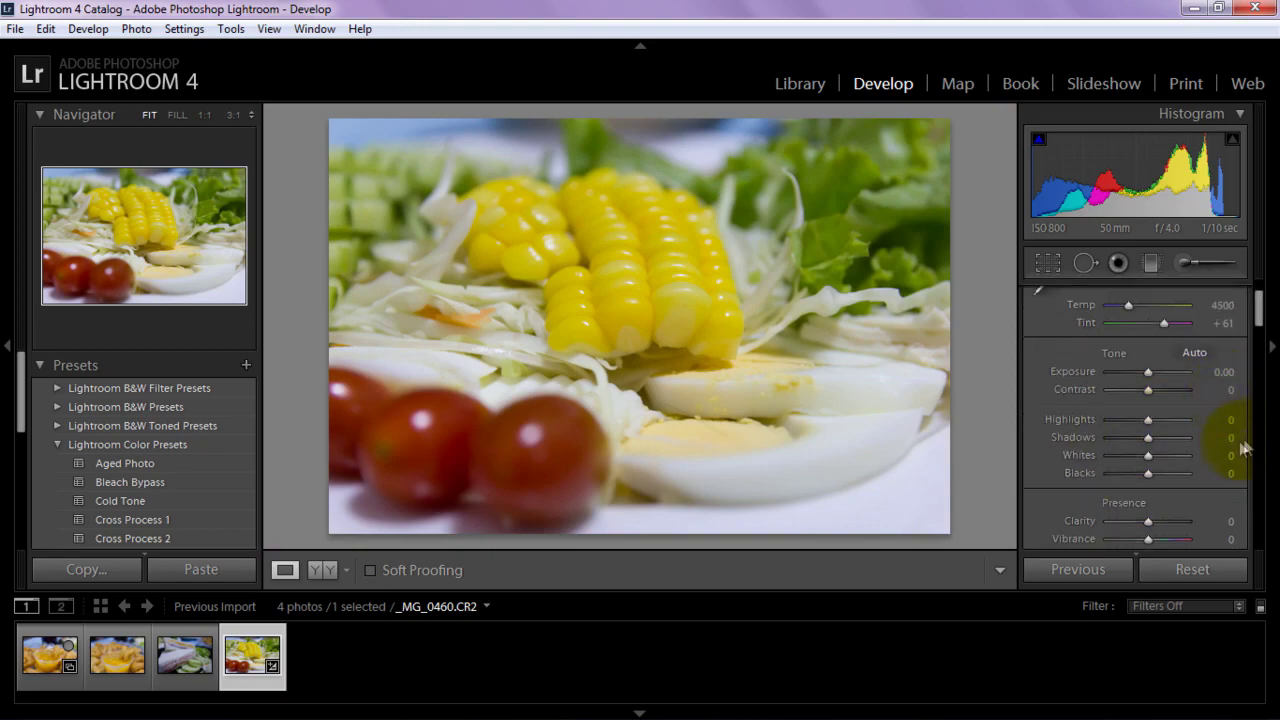
drag(1150, 463, 1161, 462)
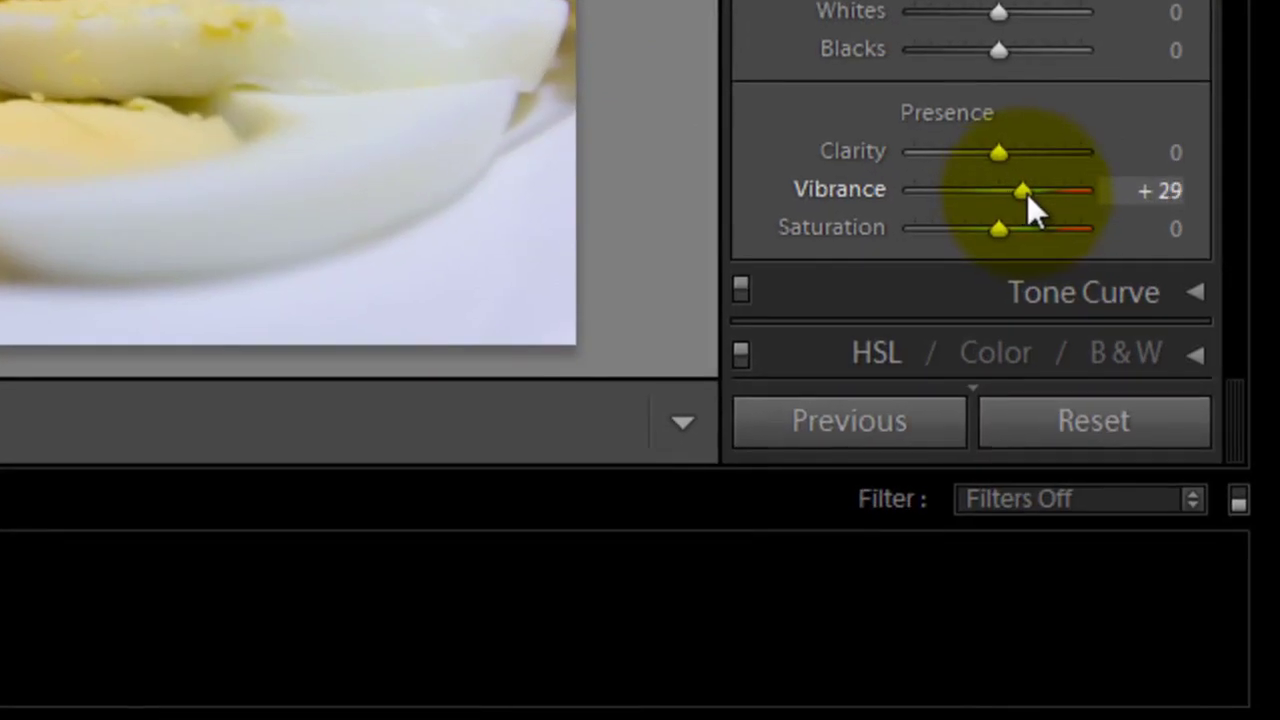
drag(1027, 193, 1043, 193)
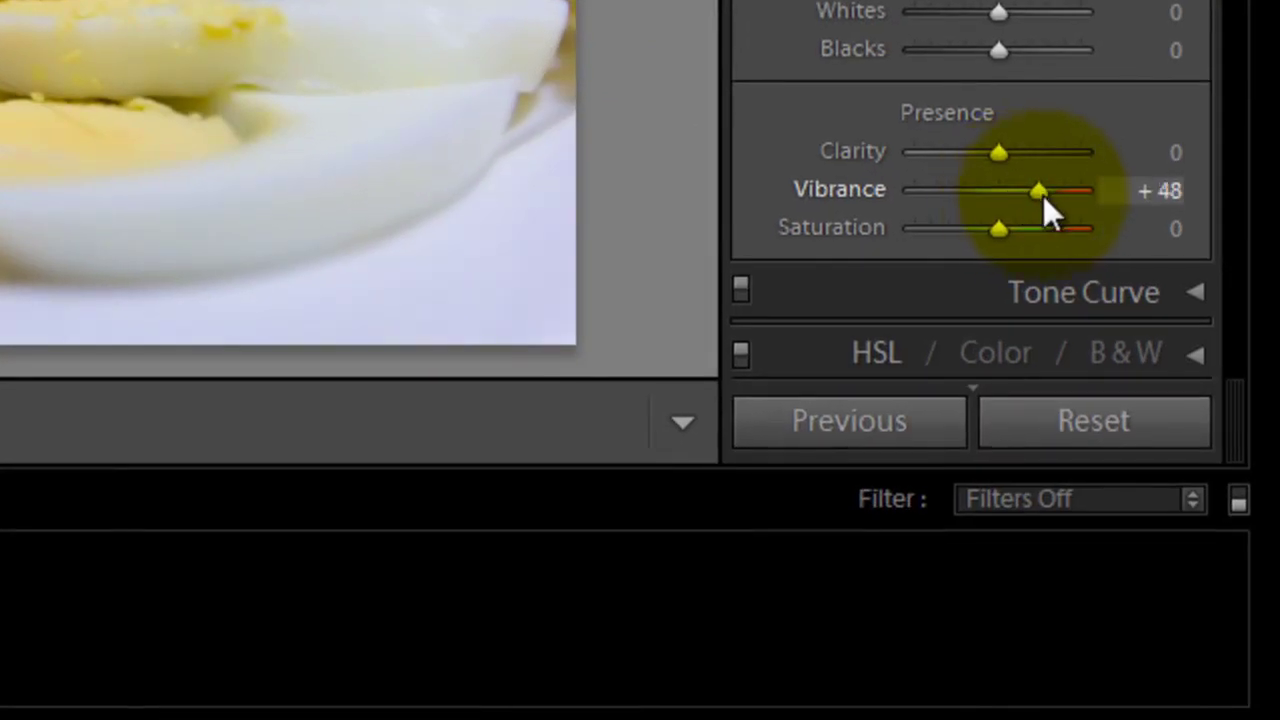
drag(1043, 195, 1043, 191)
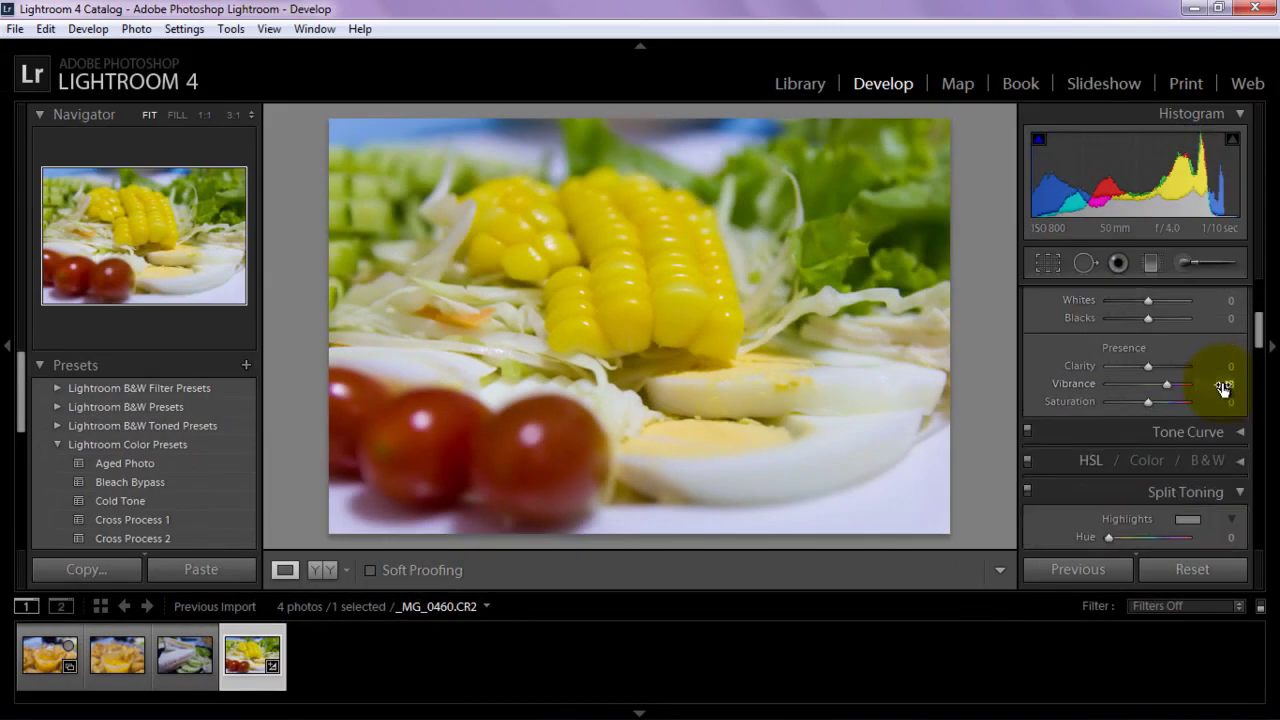
scroll(1222, 383, up, 3)
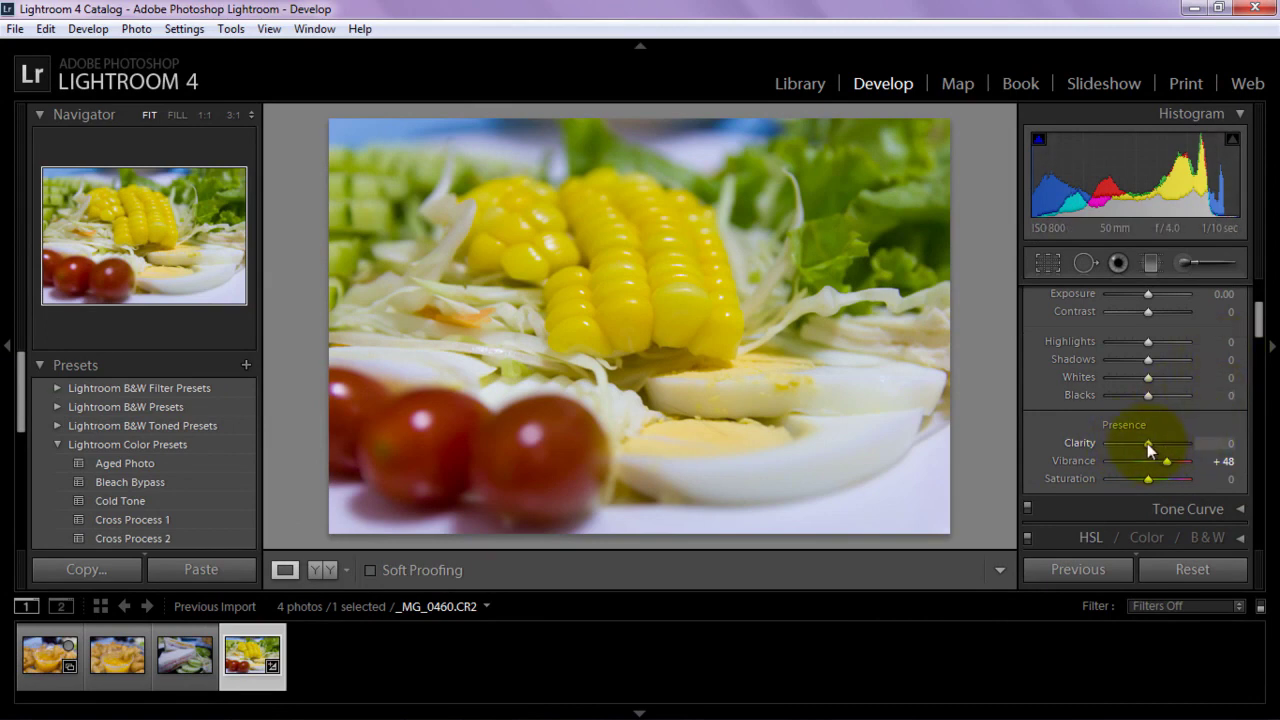
drag(1147, 443, 1143, 443)
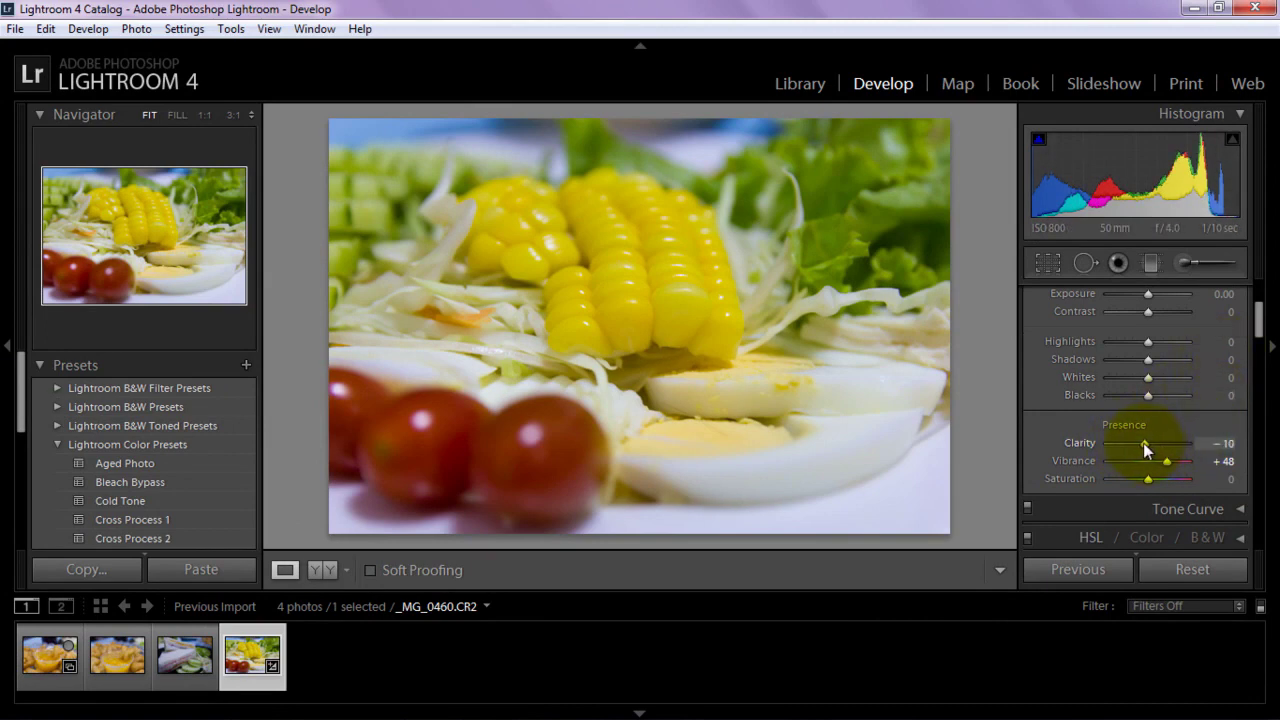
- Set the corn salad photo's sharpening Amount to 55
scroll(1234, 350, down, 8)
scroll(1234, 370, up, 3)
click(1236, 356)
click(1236, 300)
scroll(1171, 375, down, 10)
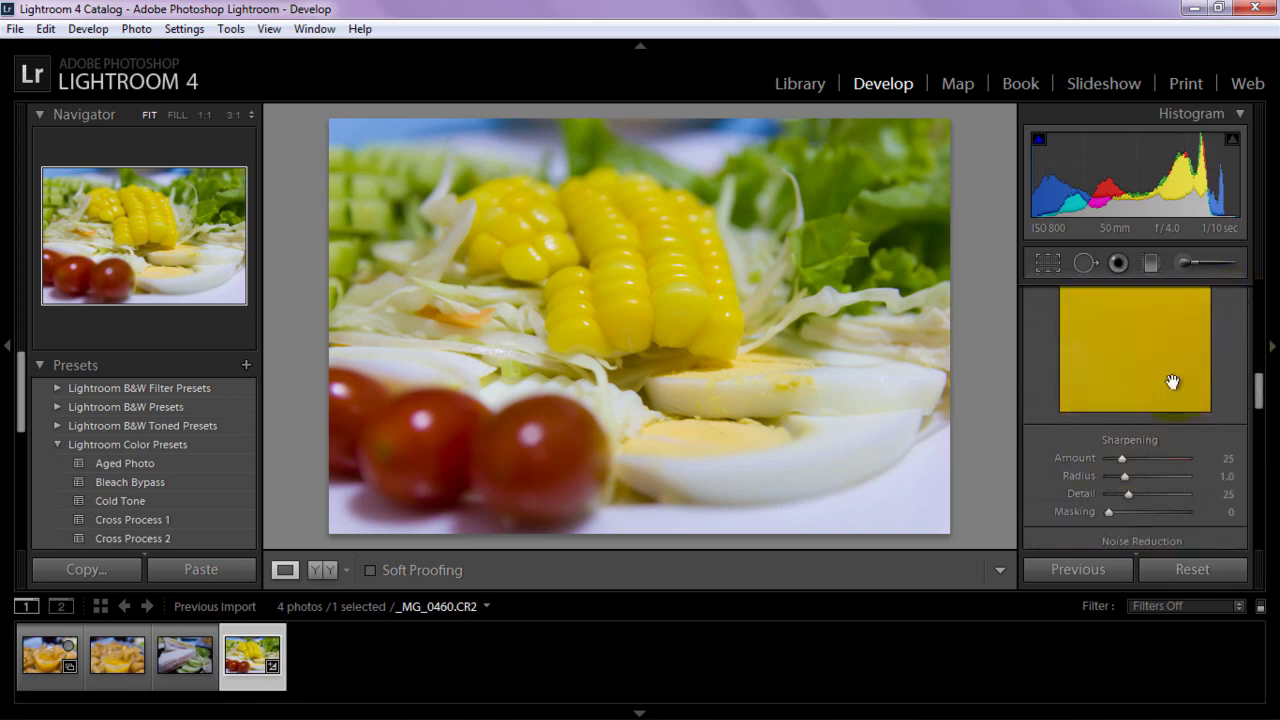
scroll(1173, 381, up, 3)
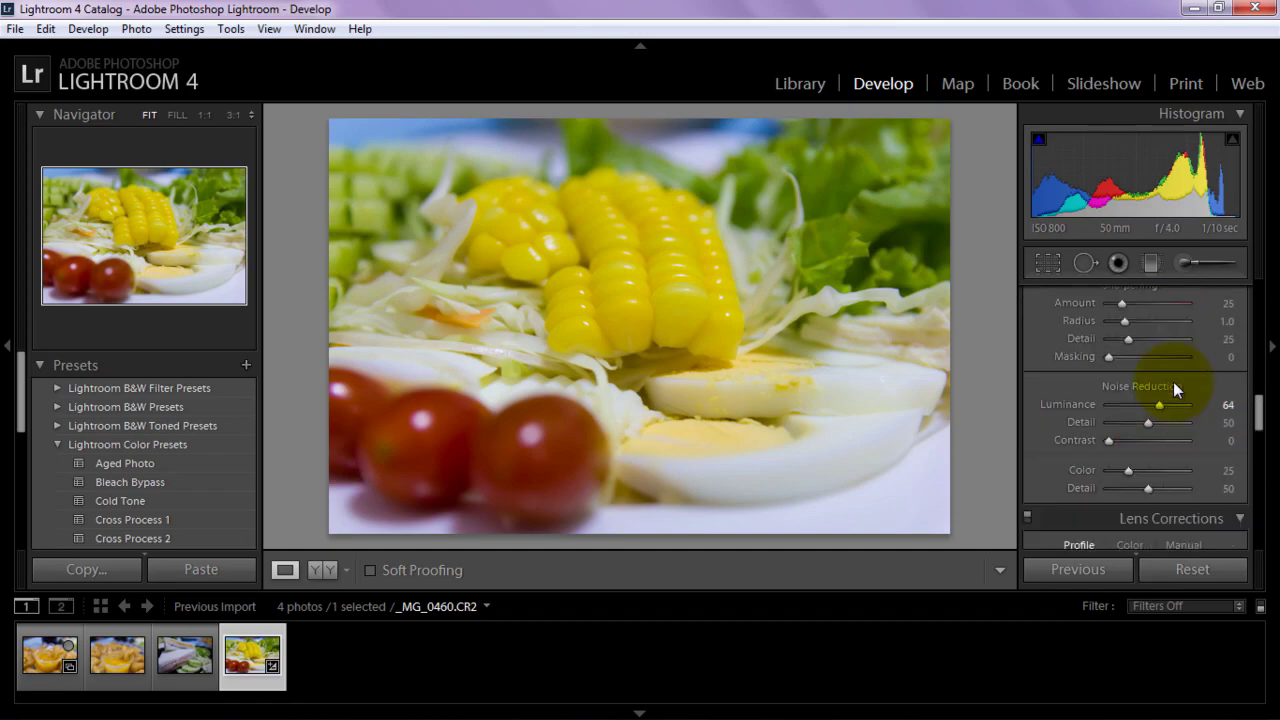
drag(1122, 382, 1136, 379)
drag(973, 195, 973, 195)
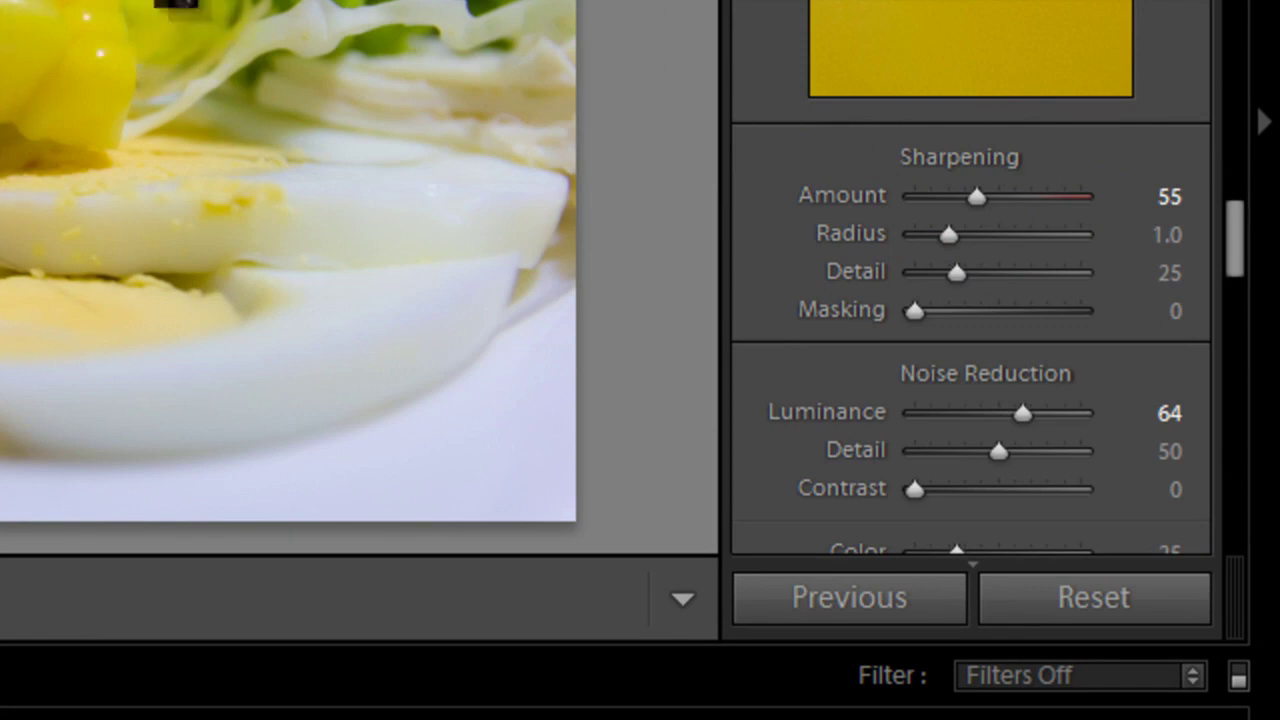
click(468, 108)
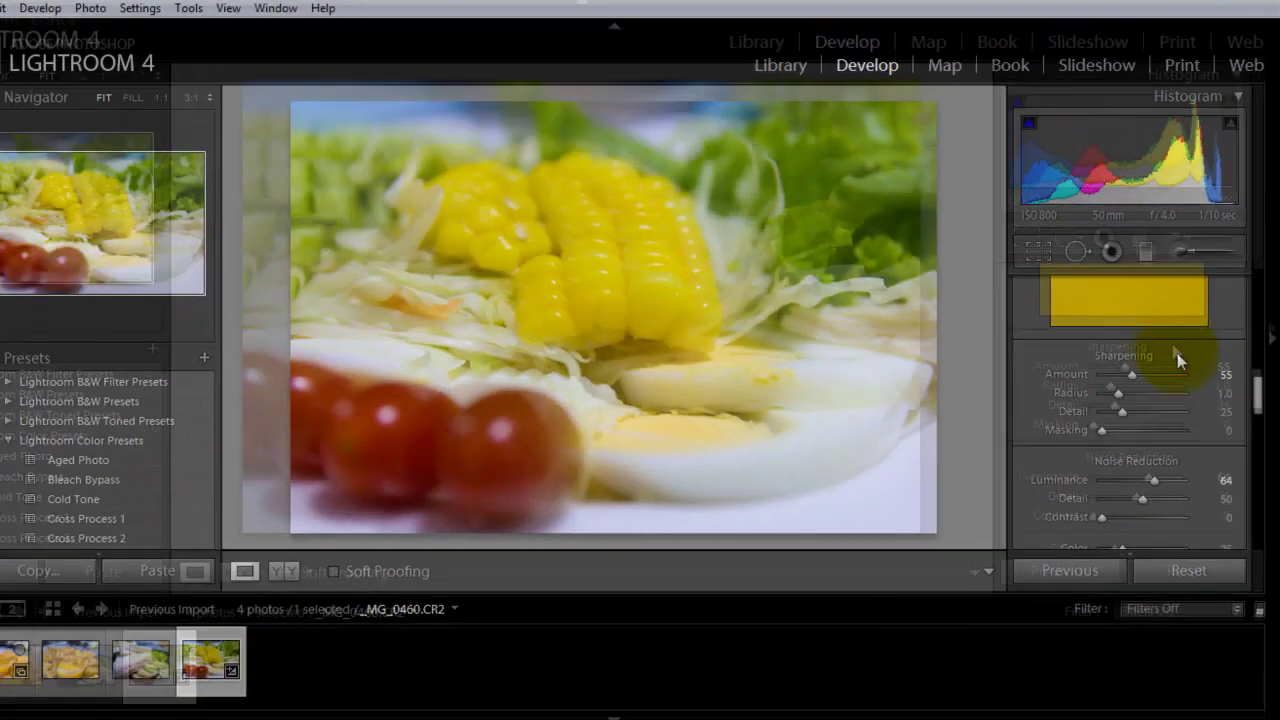
scroll(1097, 198, down, 5)
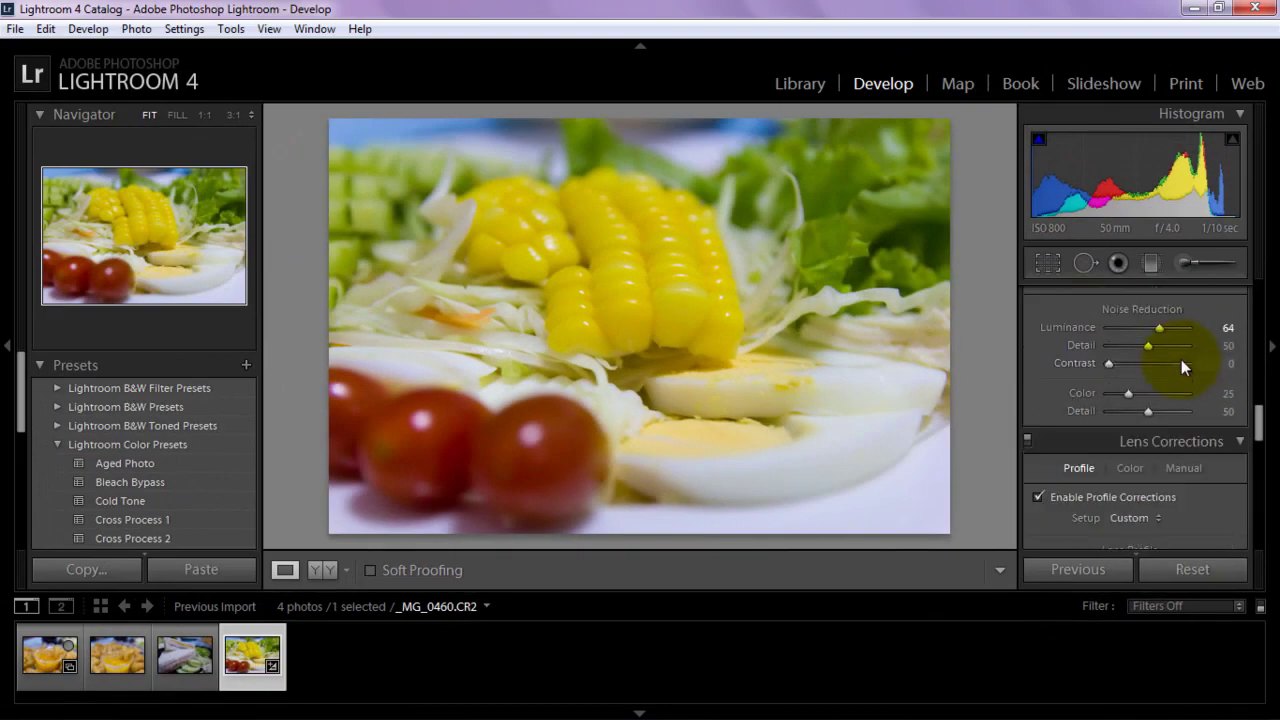
scroll(1176, 335, up, 10)
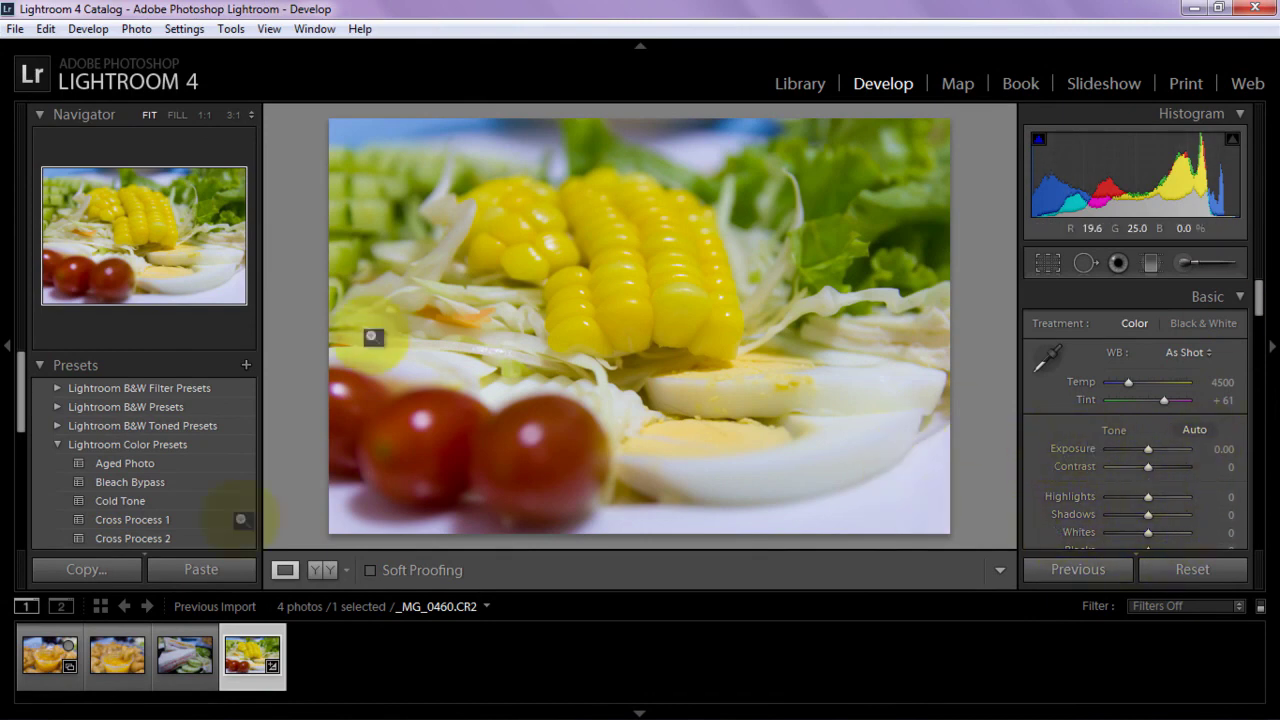
- Select the sandwich photo _MG_0459.CR2, enable its lens profile corrections and choose the lens make
click(178, 656)
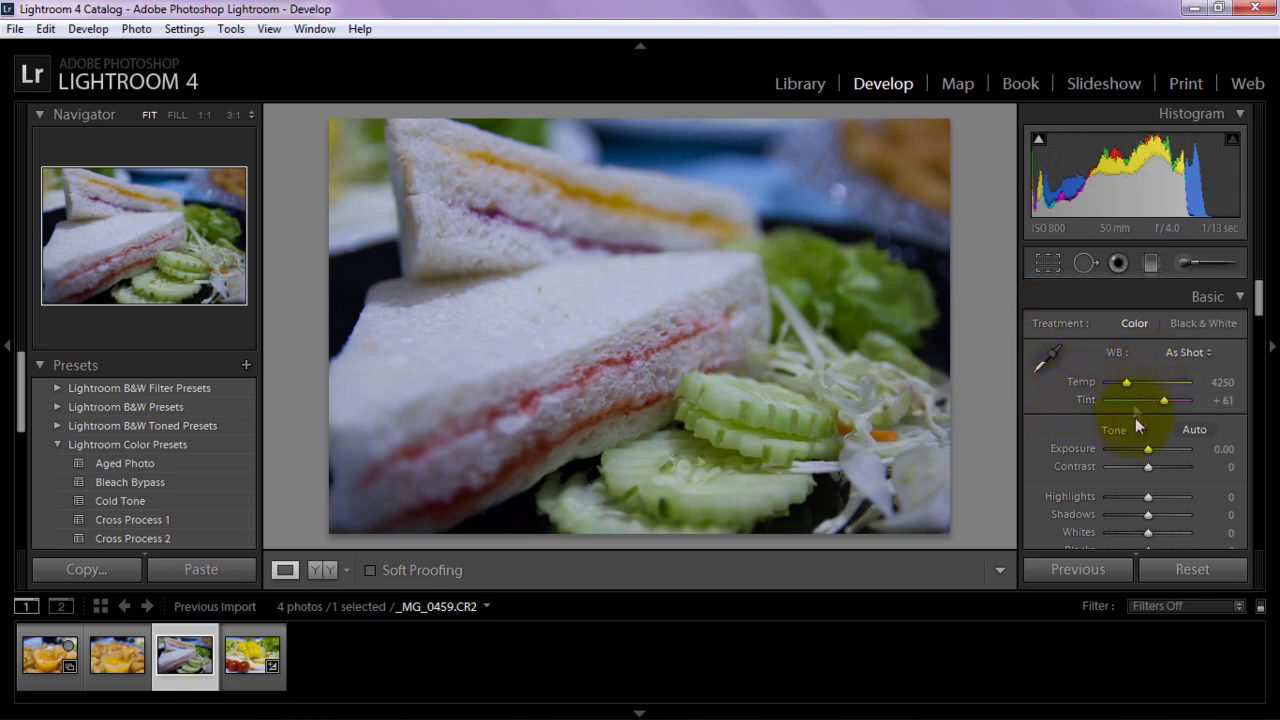
scroll(1135, 418, down, 15)
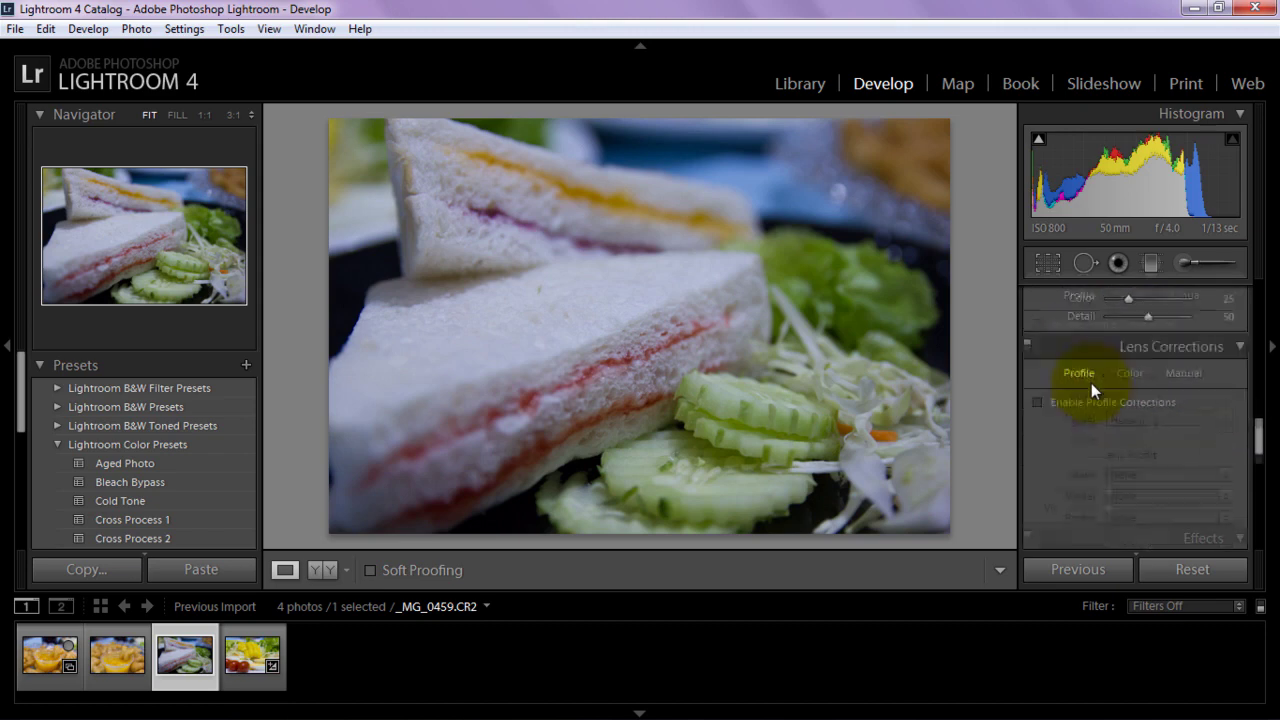
click(1065, 326)
click(1188, 395)
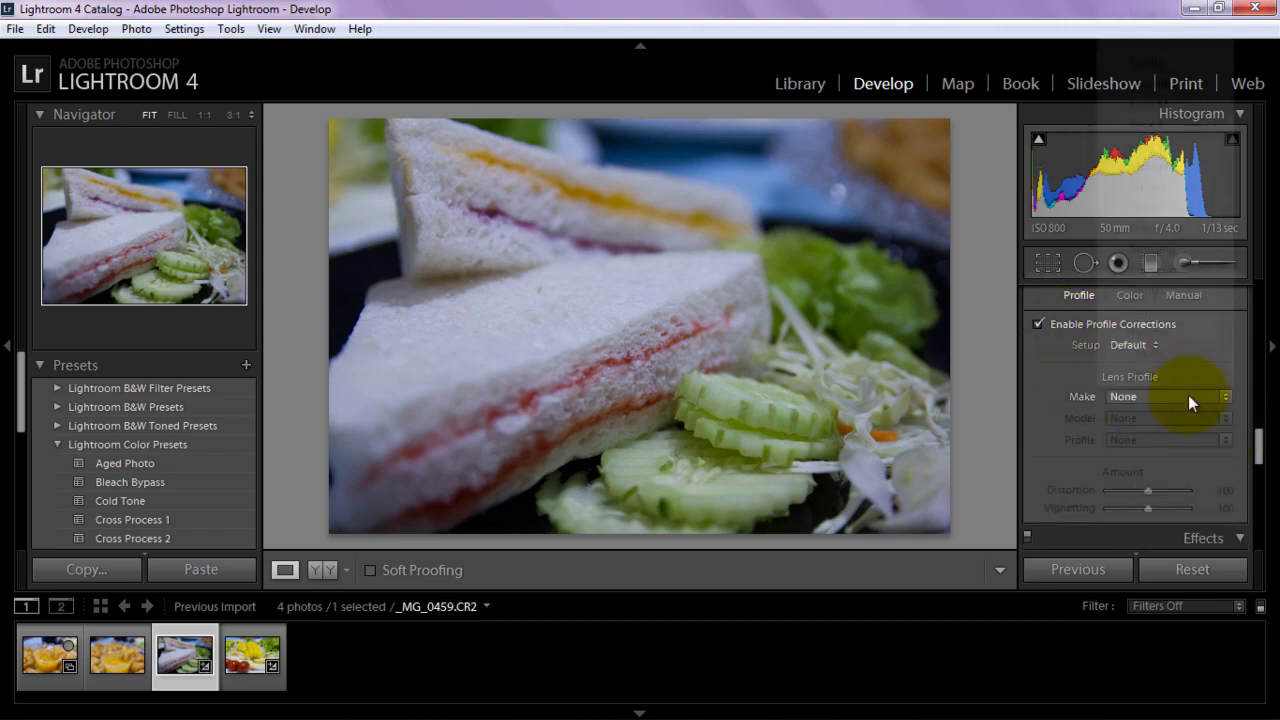
click(1163, 330)
- Set the sandwich photo's Luminance noise reduction to 62
scroll(1163, 341, up, 2)
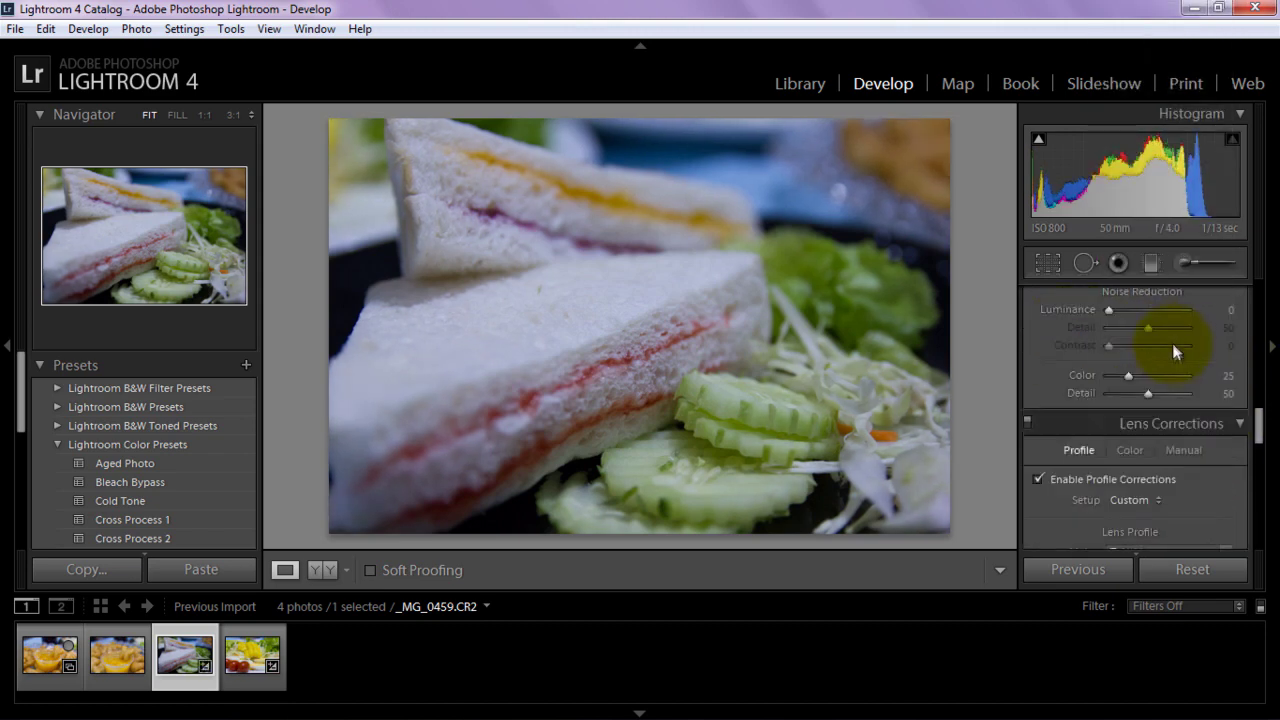
scroll(1172, 345, up, 3)
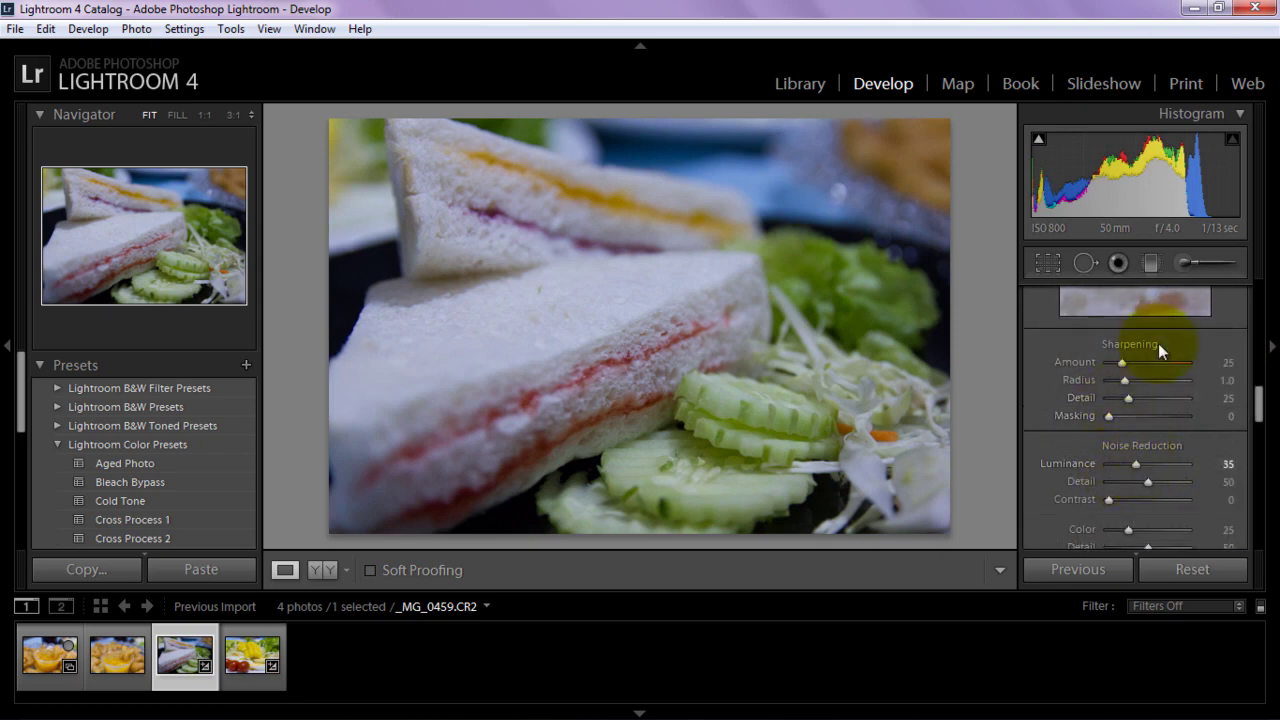
scroll(1158, 343, up, 2)
drag(1139, 538, 1158, 538)
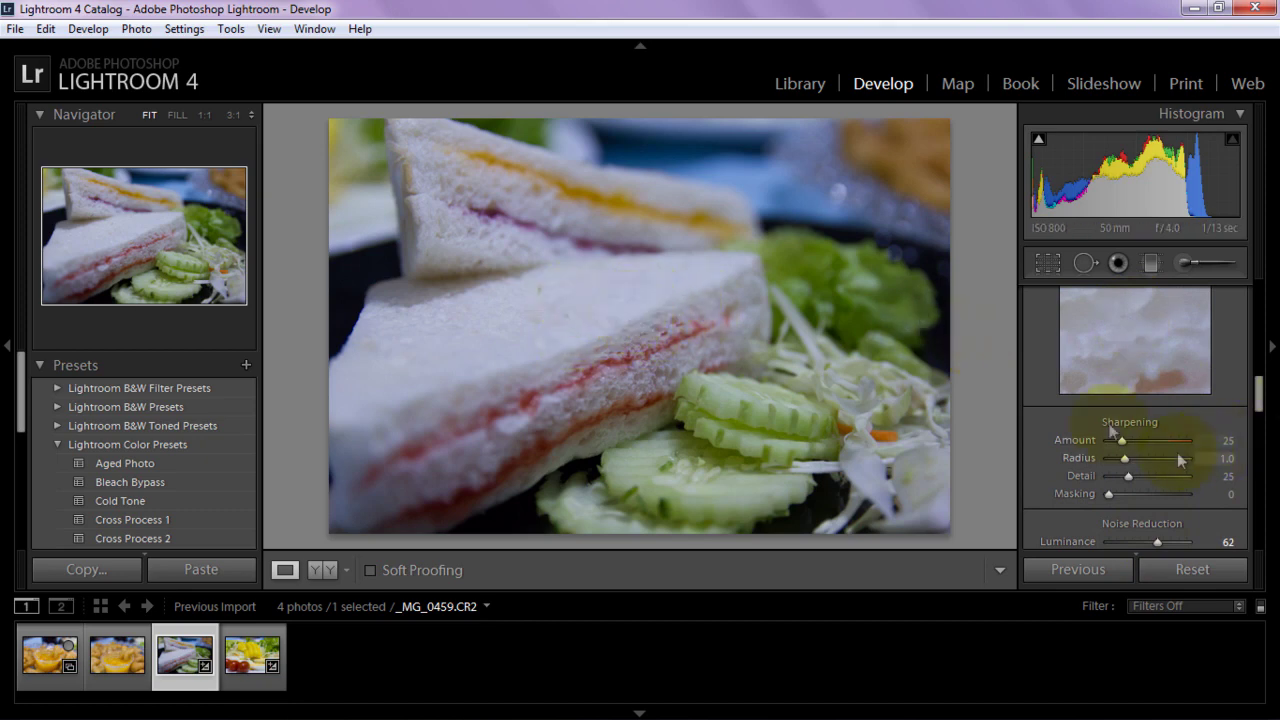
- Set the sandwich photo's white balance to Temp 5333 and Tint +64, with Exposure at +0.36
scroll(1126, 330, up, 10)
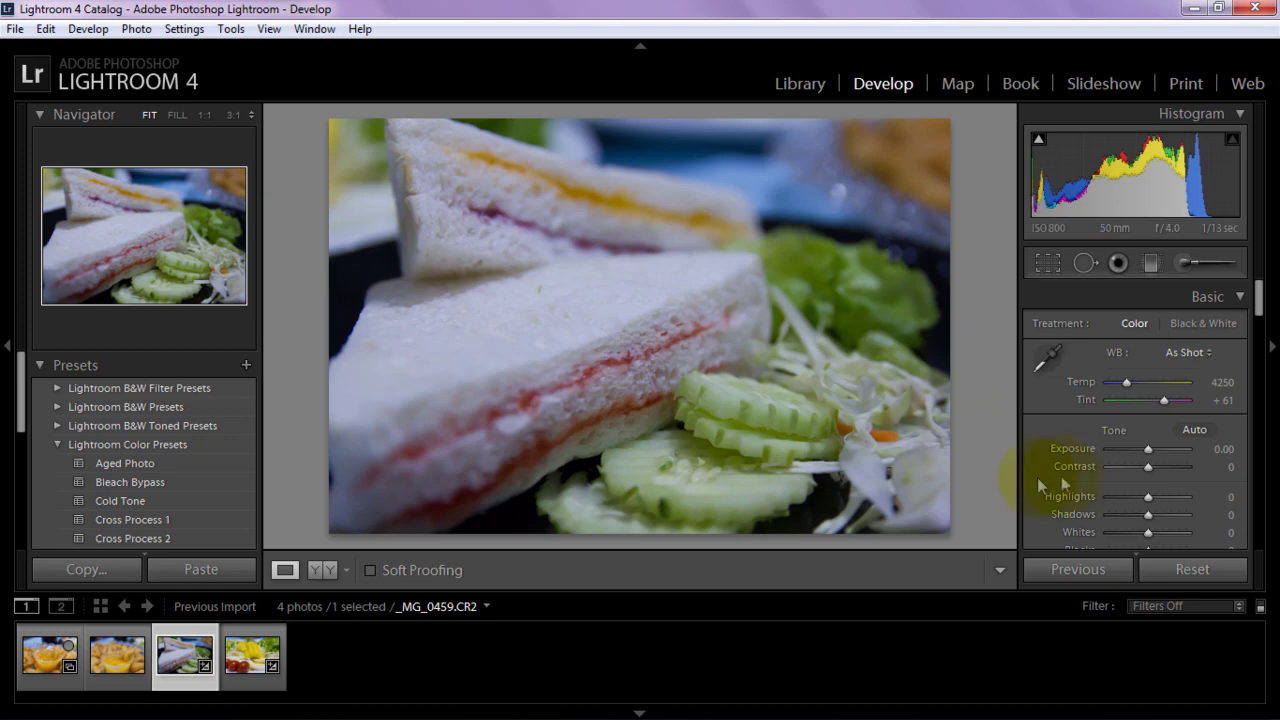
drag(1125, 383, 1132, 384)
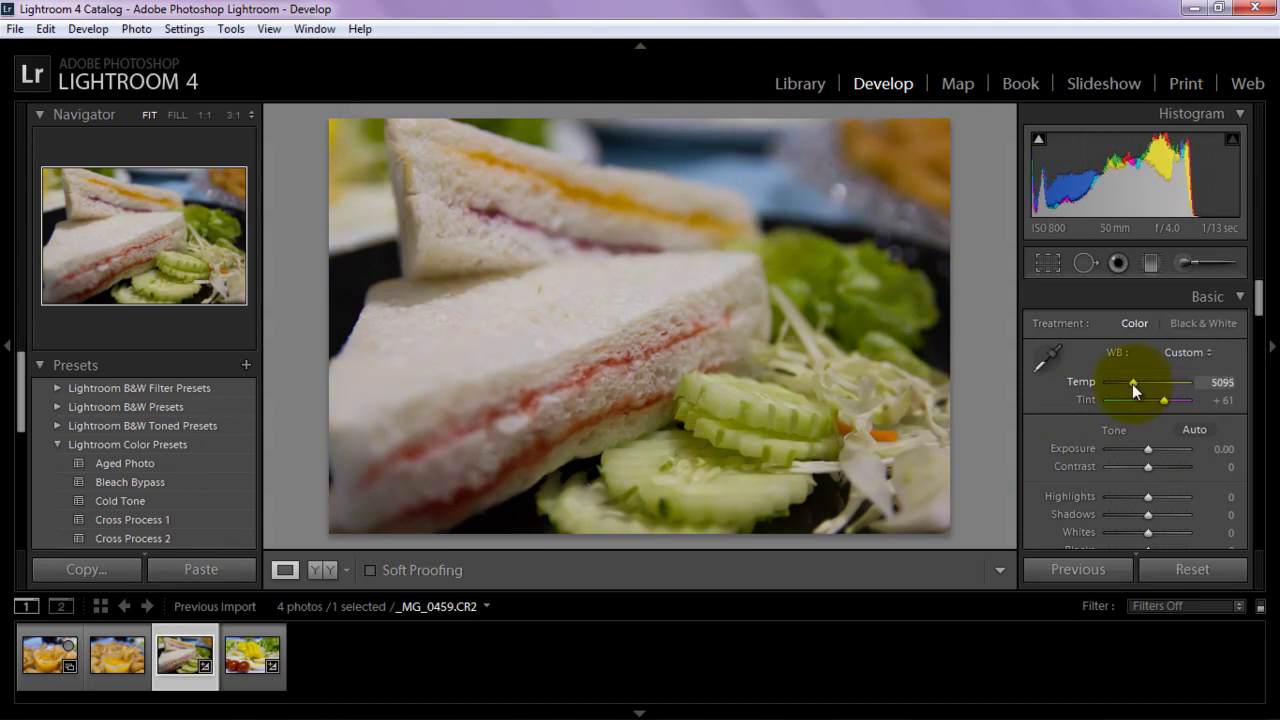
drag(1132, 384, 1170, 401)
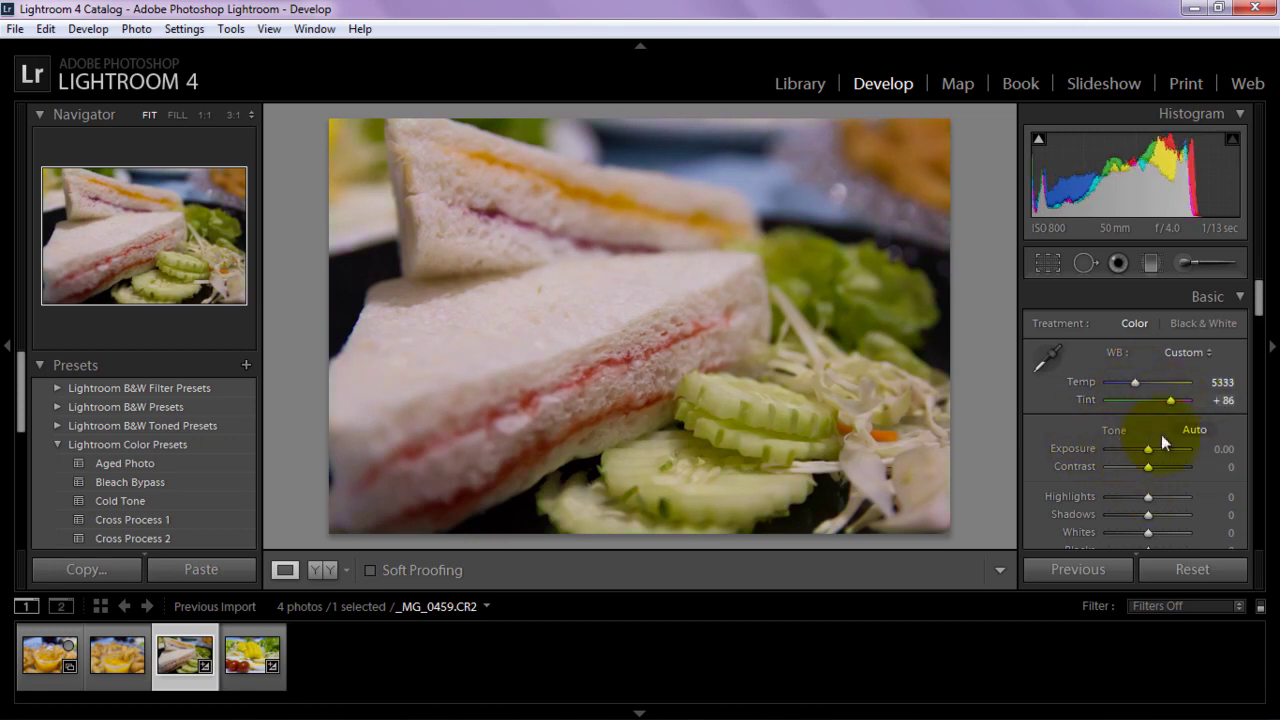
drag(1150, 449, 1151, 449)
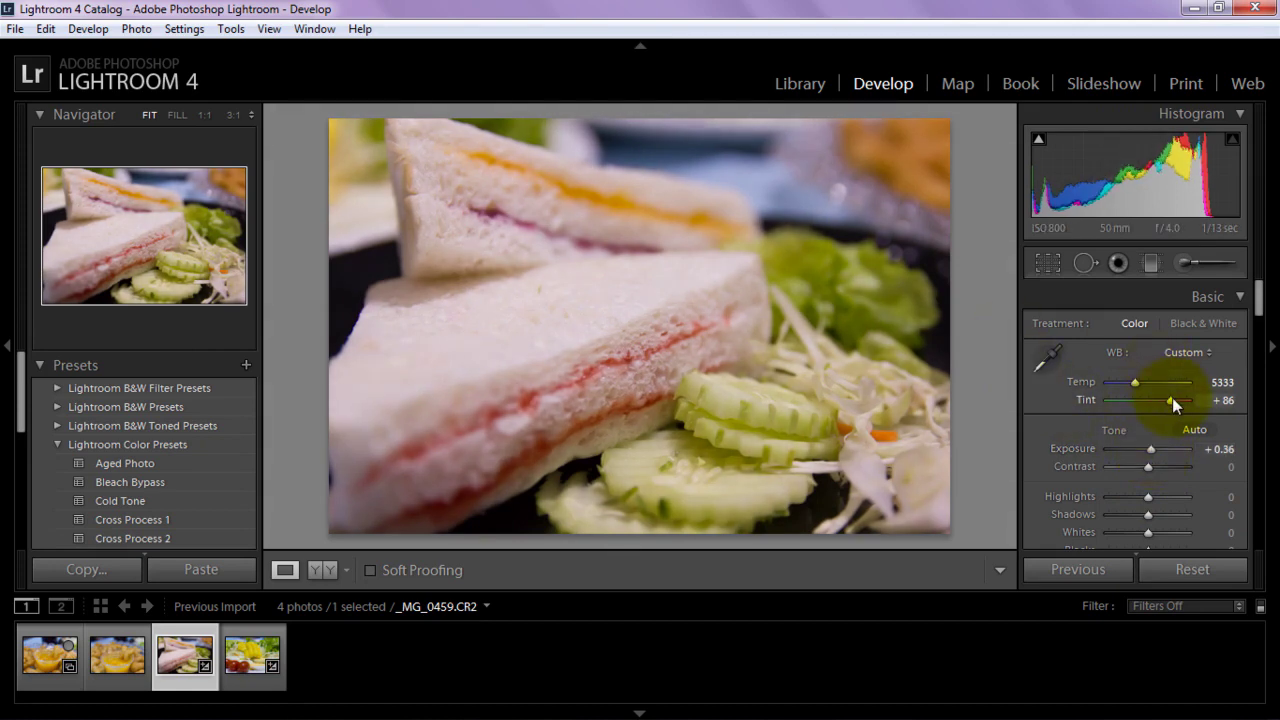
drag(1172, 397, 1167, 399)
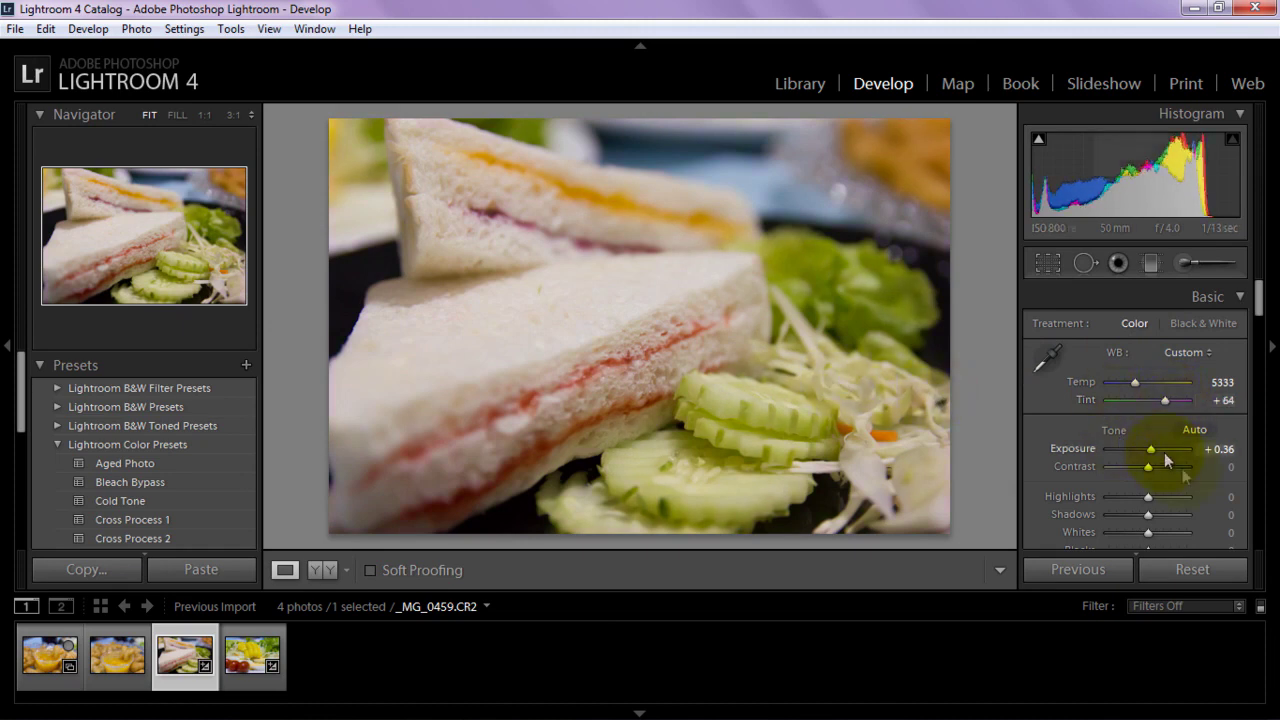
scroll(1219, 425, down, 2)
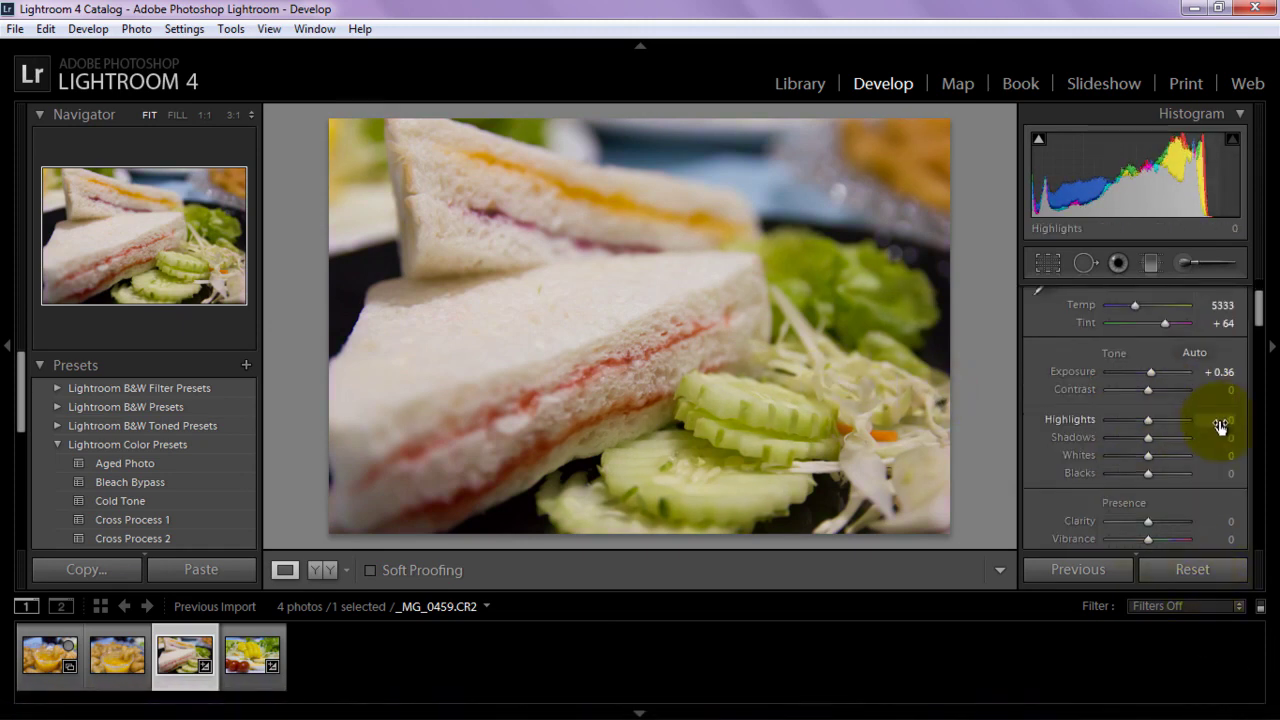
- Set the sandwich photo's Shadows to +45 and its Vibrance to +19
click(1193, 467)
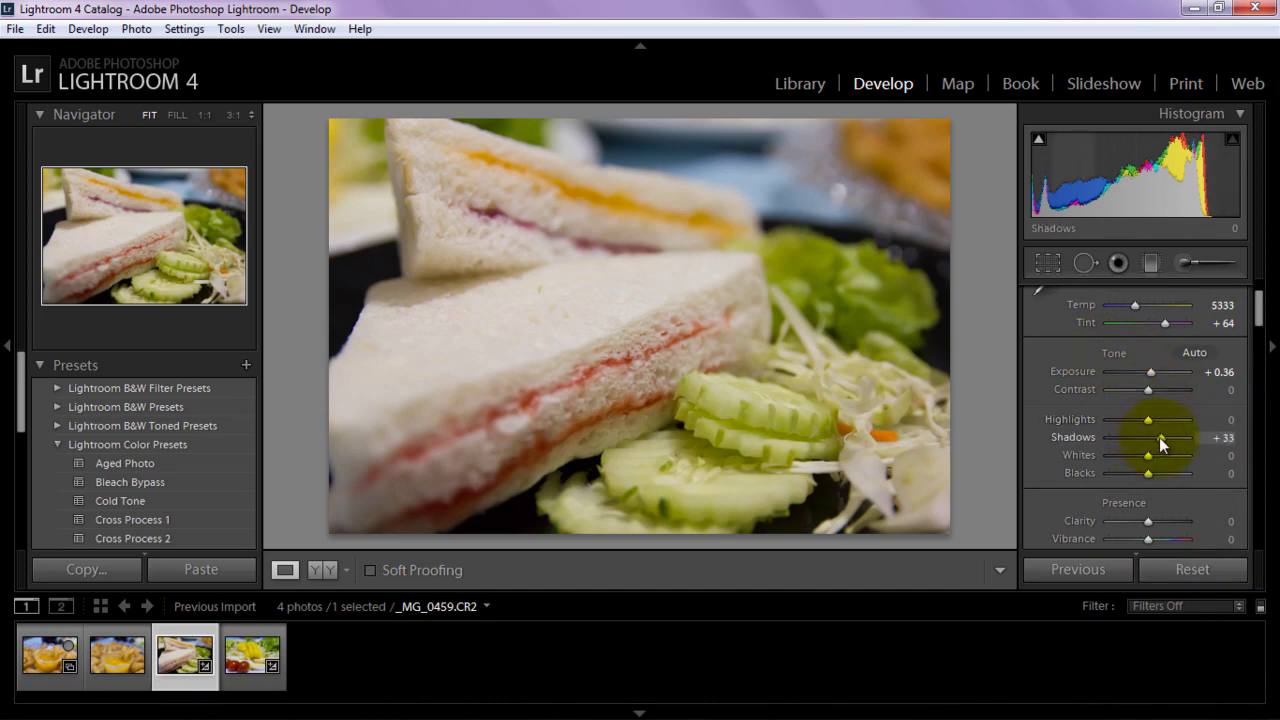
drag(1164, 435, 1164, 436)
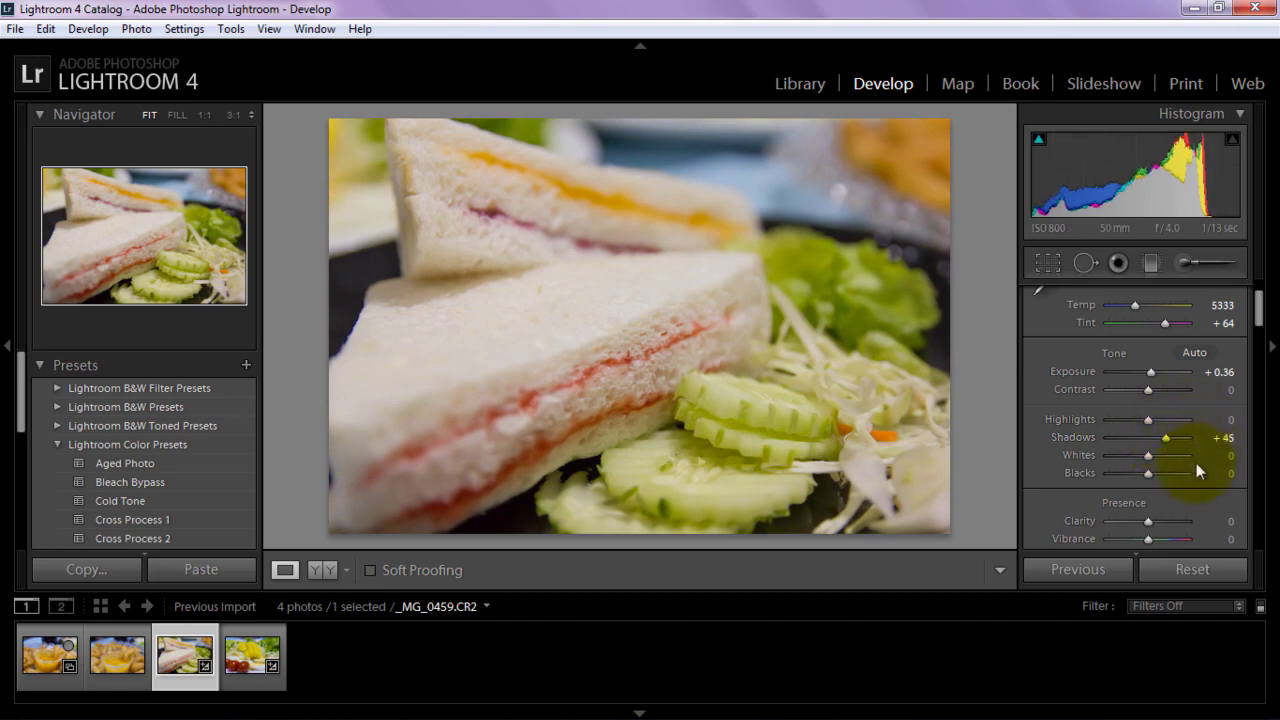
scroll(1198, 460, down, 4)
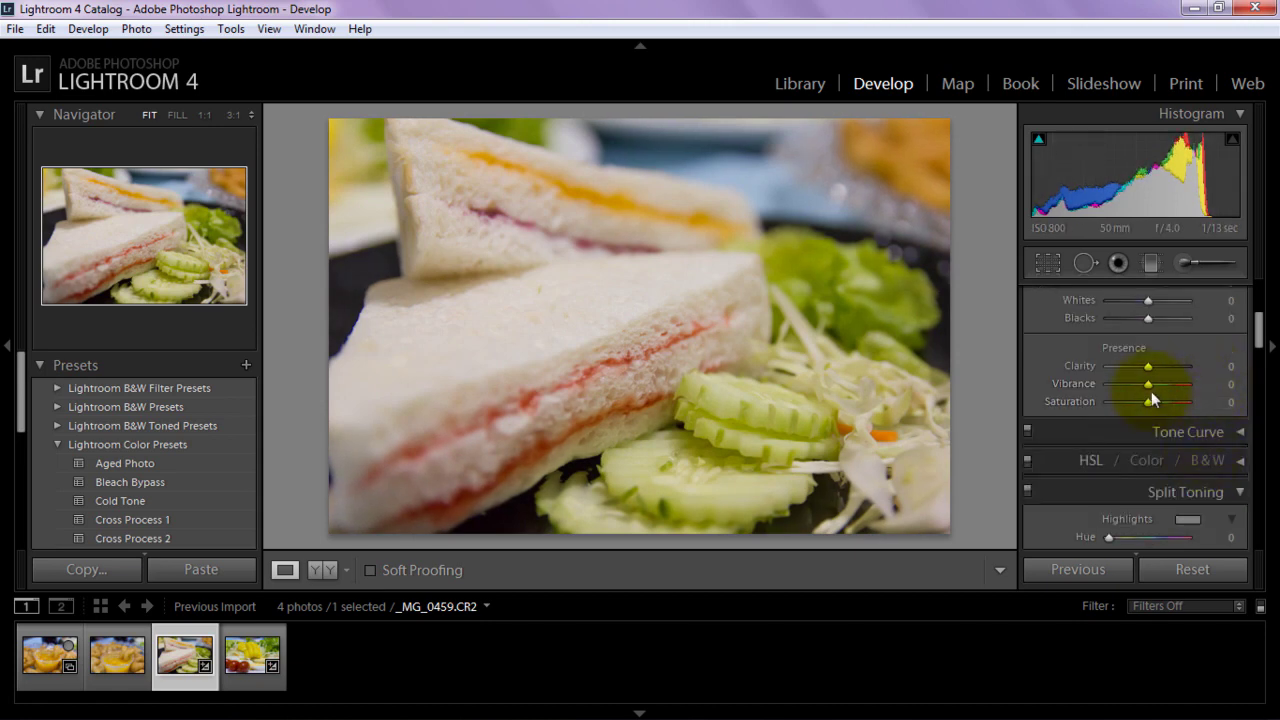
drag(1149, 387, 1156, 387)
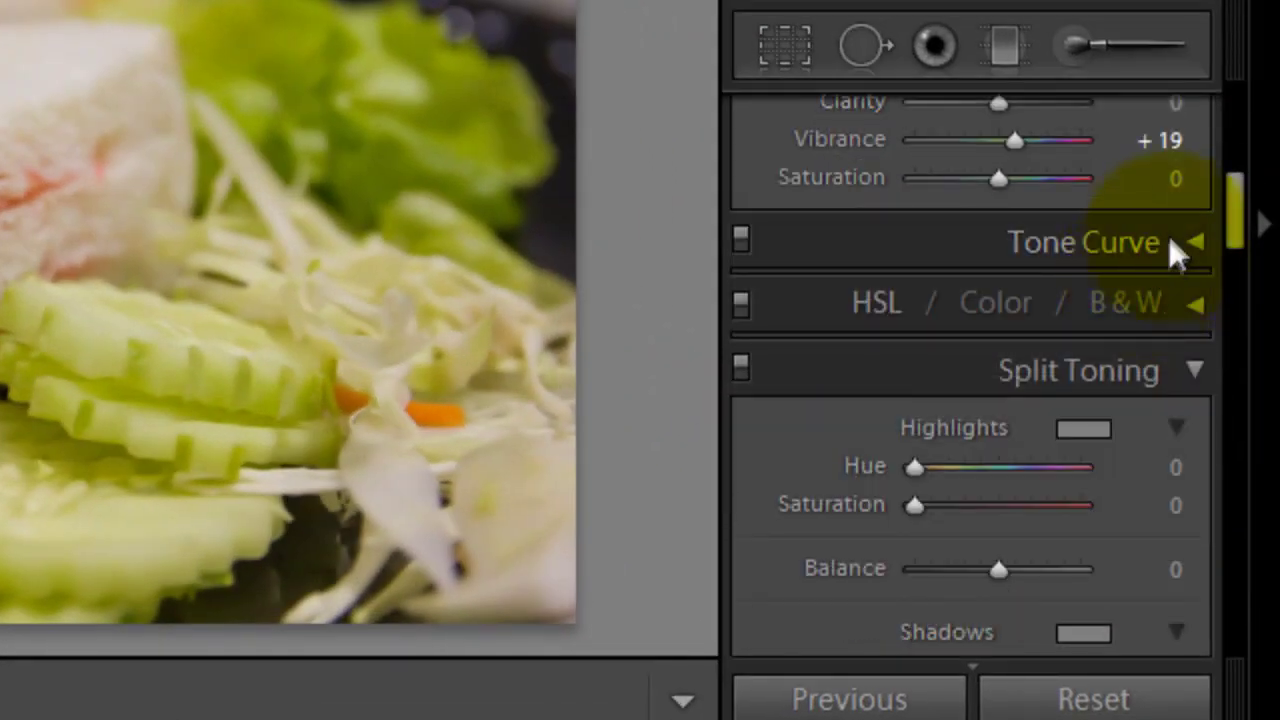
- Raise the upper part of the sandwich photo's tone curve so that Lights is at +21
click(1172, 242)
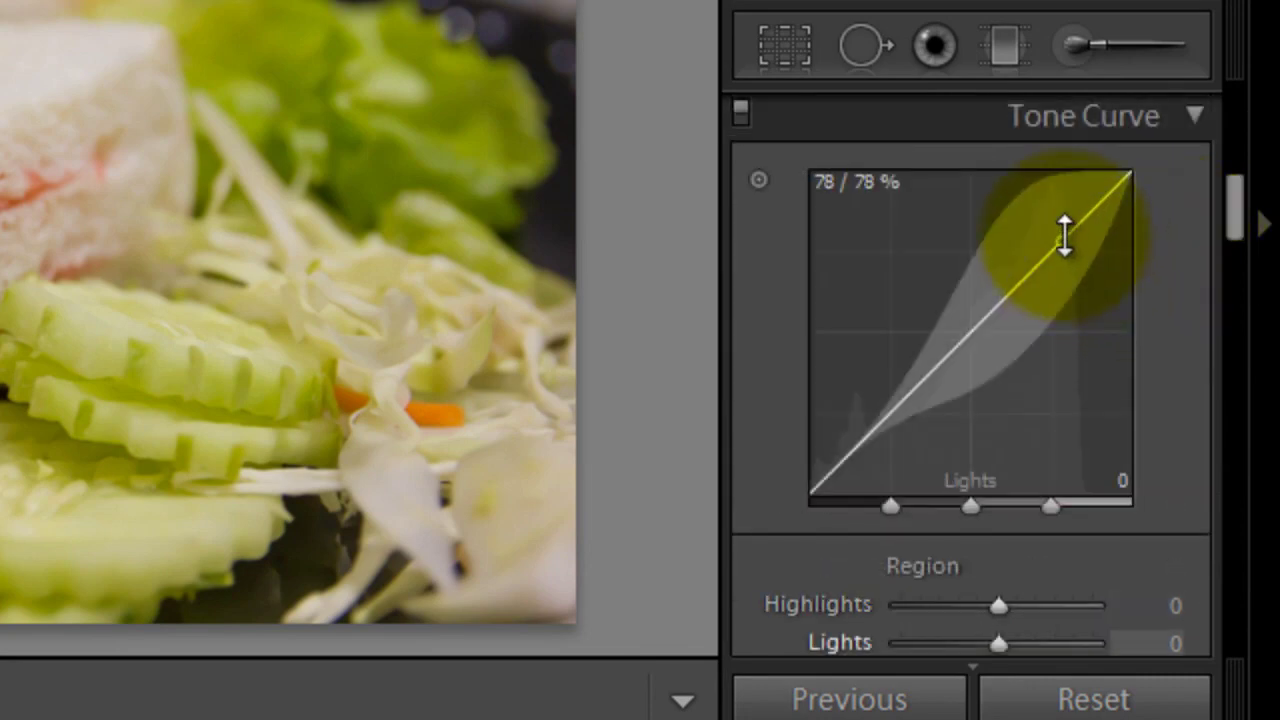
drag(1064, 236, 1051, 215)
drag(1047, 210, 1037, 192)
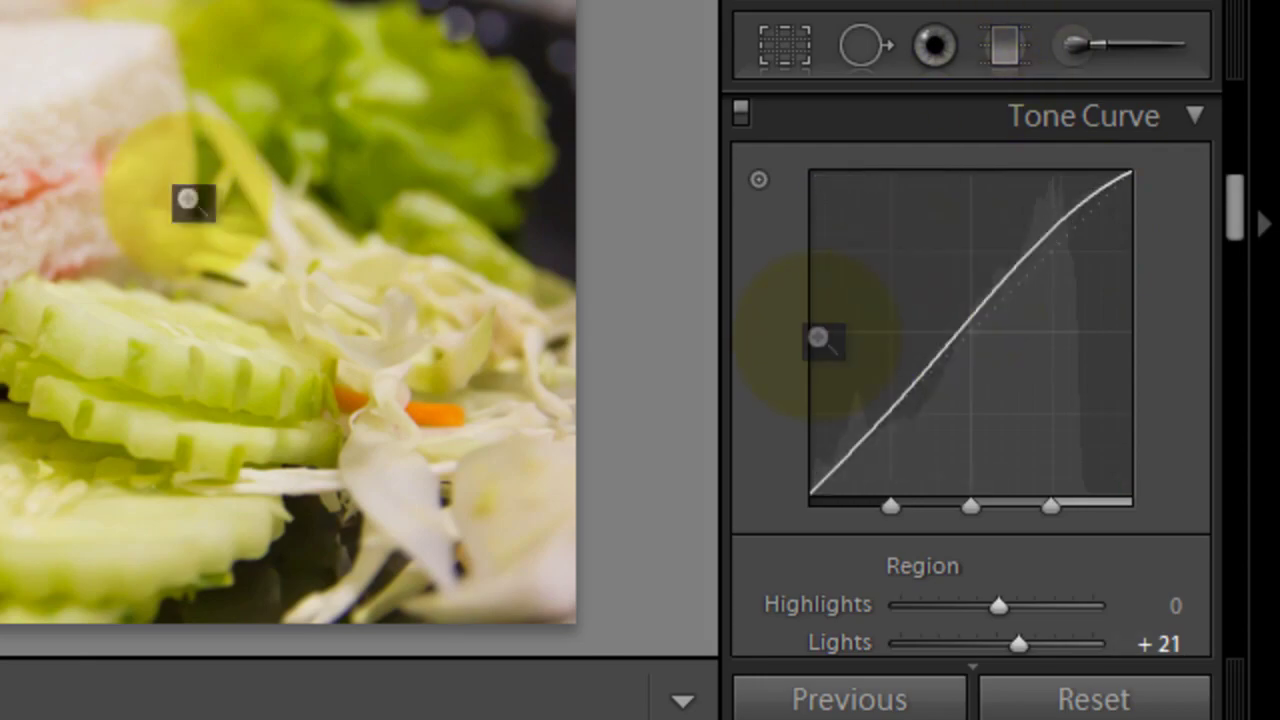
- Select the dipping sauce photo _MG_0457.CR2, enable its lens profile corrections and choose the lens make
scroll(1010, 335, down, 8)
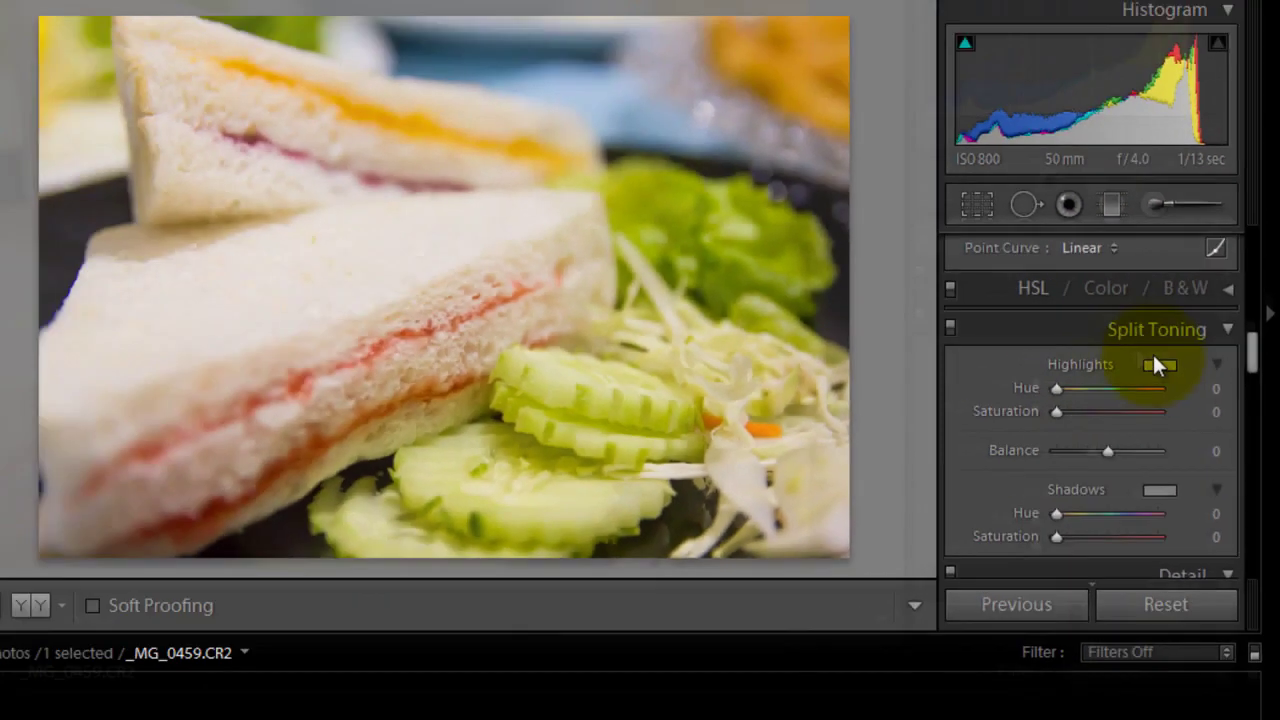
scroll(1180, 380, down, 5)
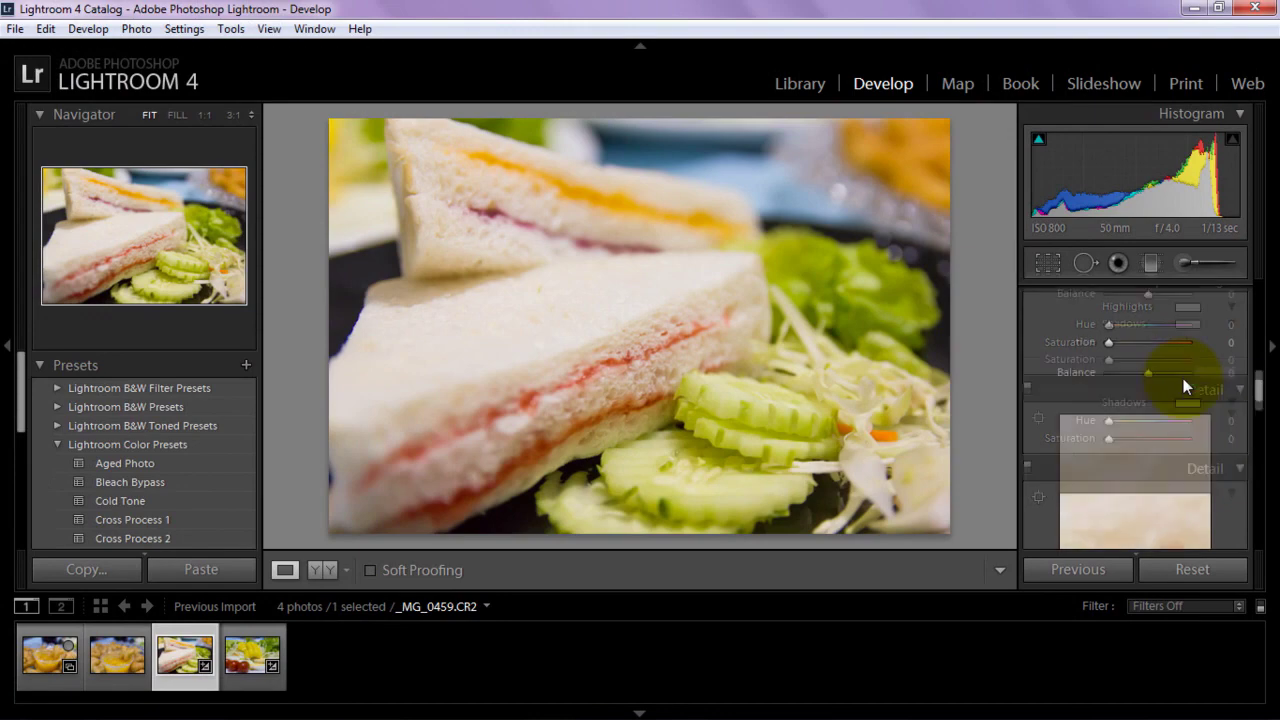
scroll(1183, 382, down, 6)
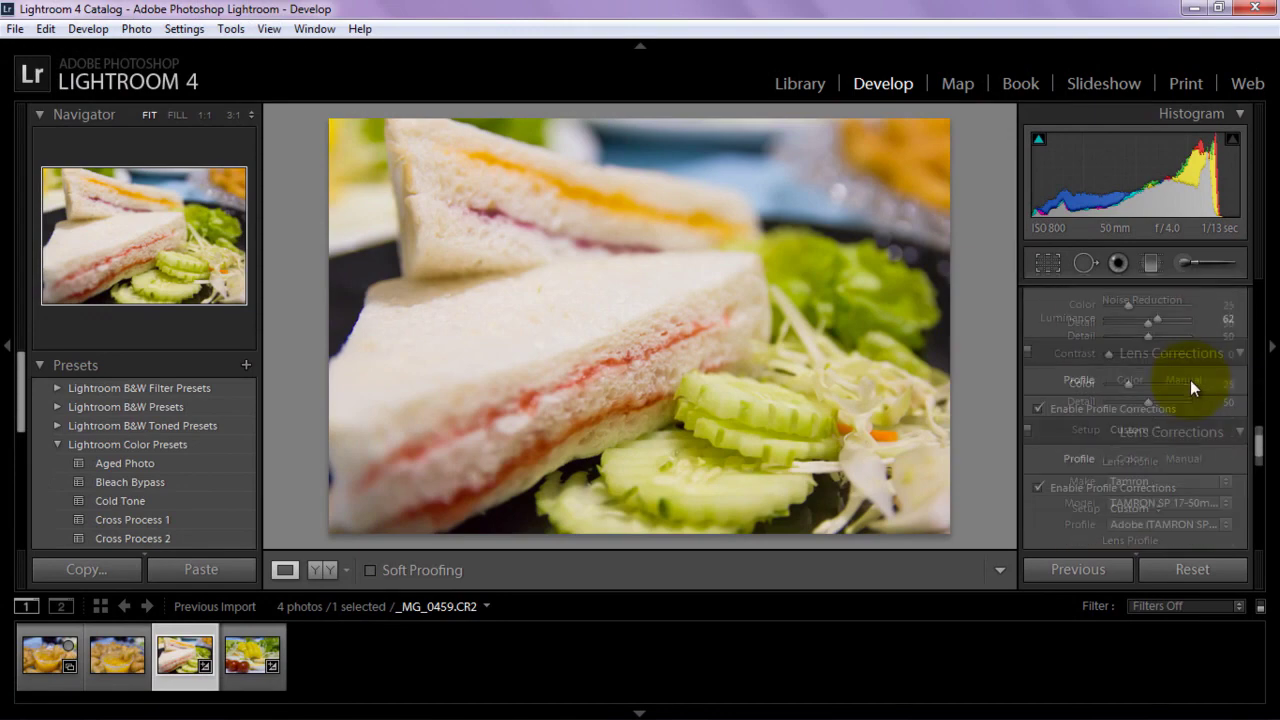
scroll(1190, 380, down, 3)
click(117, 655)
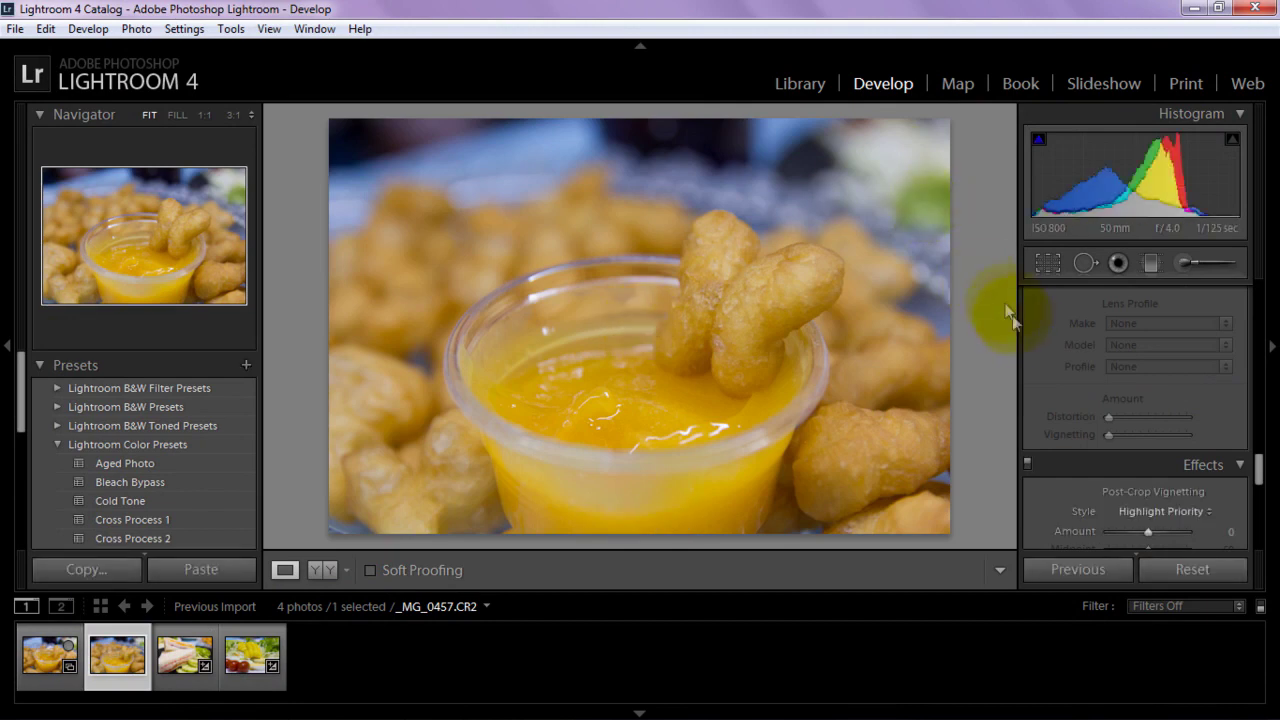
scroll(1051, 326, up, 2)
click(1070, 329)
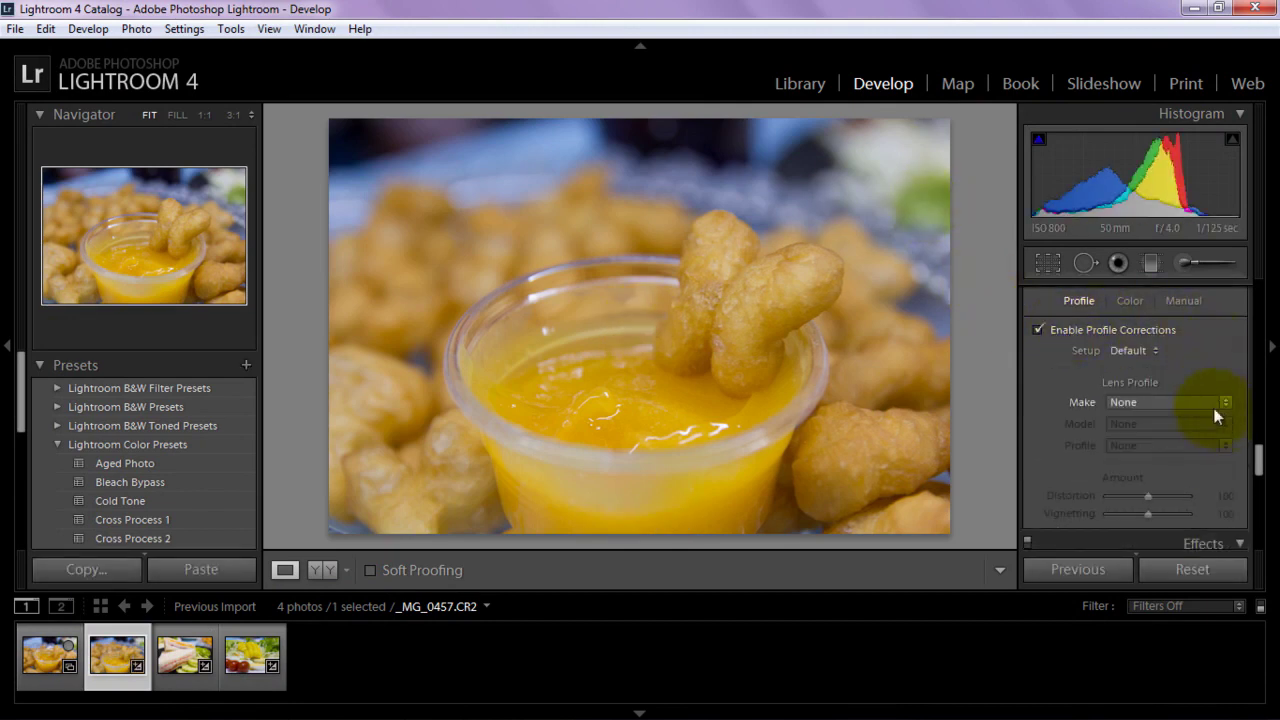
click(1216, 416)
click(1174, 338)
- Set the dipping sauce photo's sharpening Amount to 37 and its Luminance noise reduction to 52
scroll(1176, 350, up, 3)
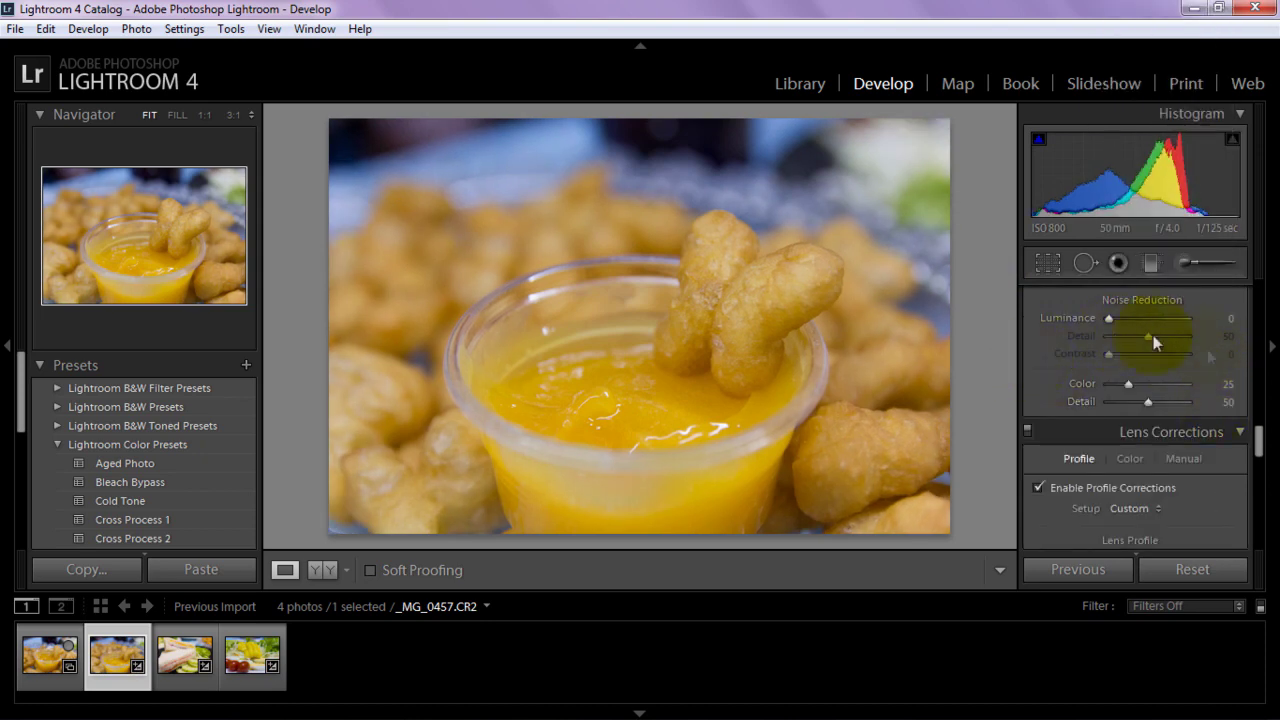
scroll(1150, 380, up, 2)
scroll(1183, 352, up, 6)
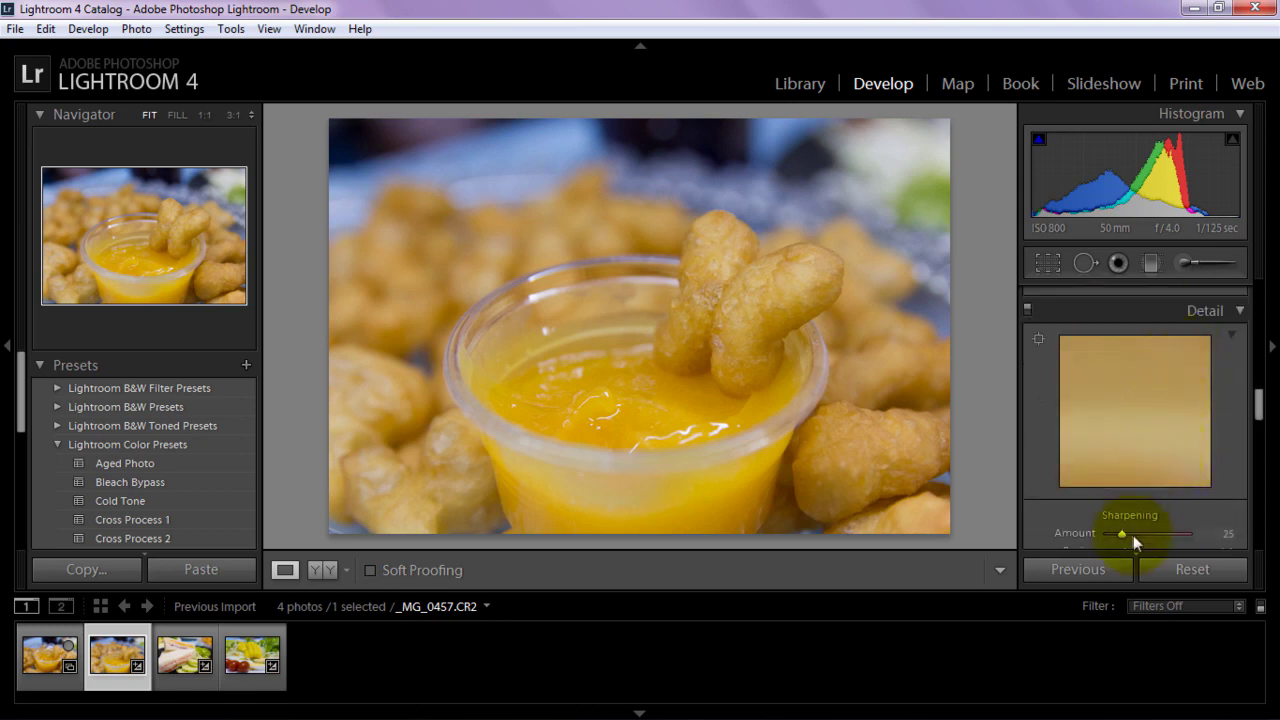
drag(1123, 534, 1131, 534)
scroll(1160, 500, down, 2)
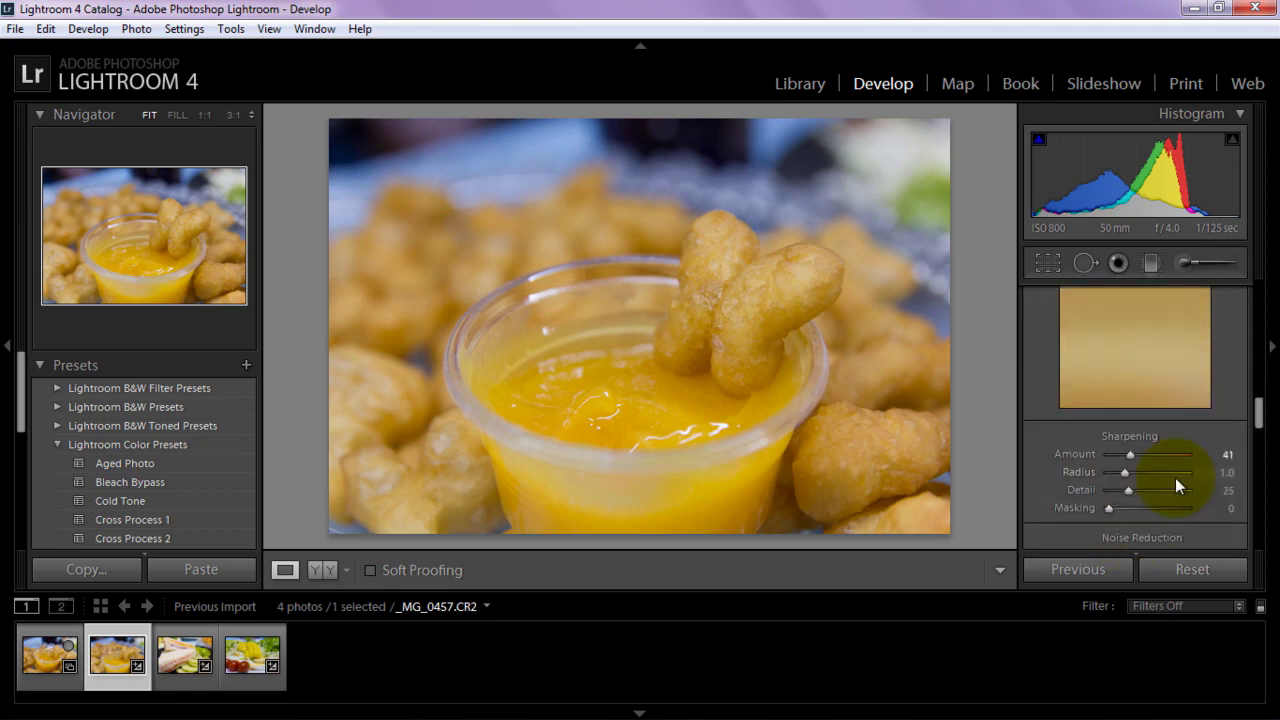
scroll(1143, 509, down, 2)
drag(1110, 476, 1142, 476)
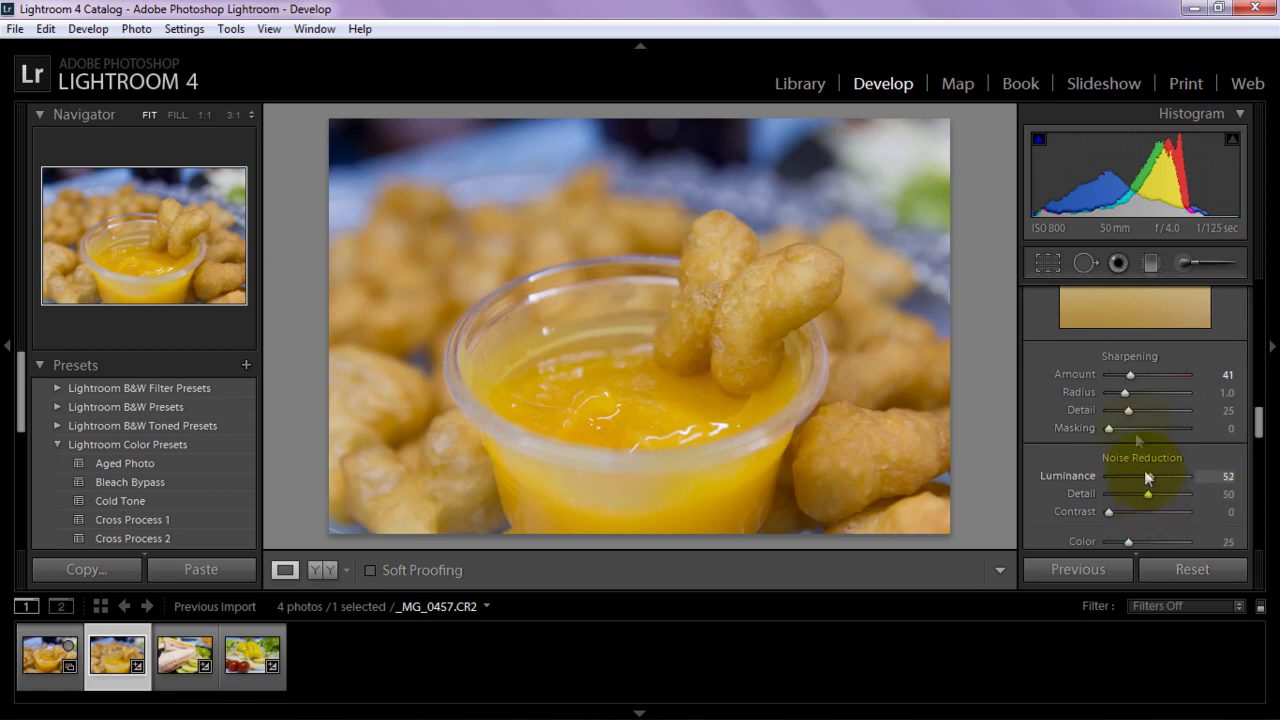
scroll(1200, 320, up, 2)
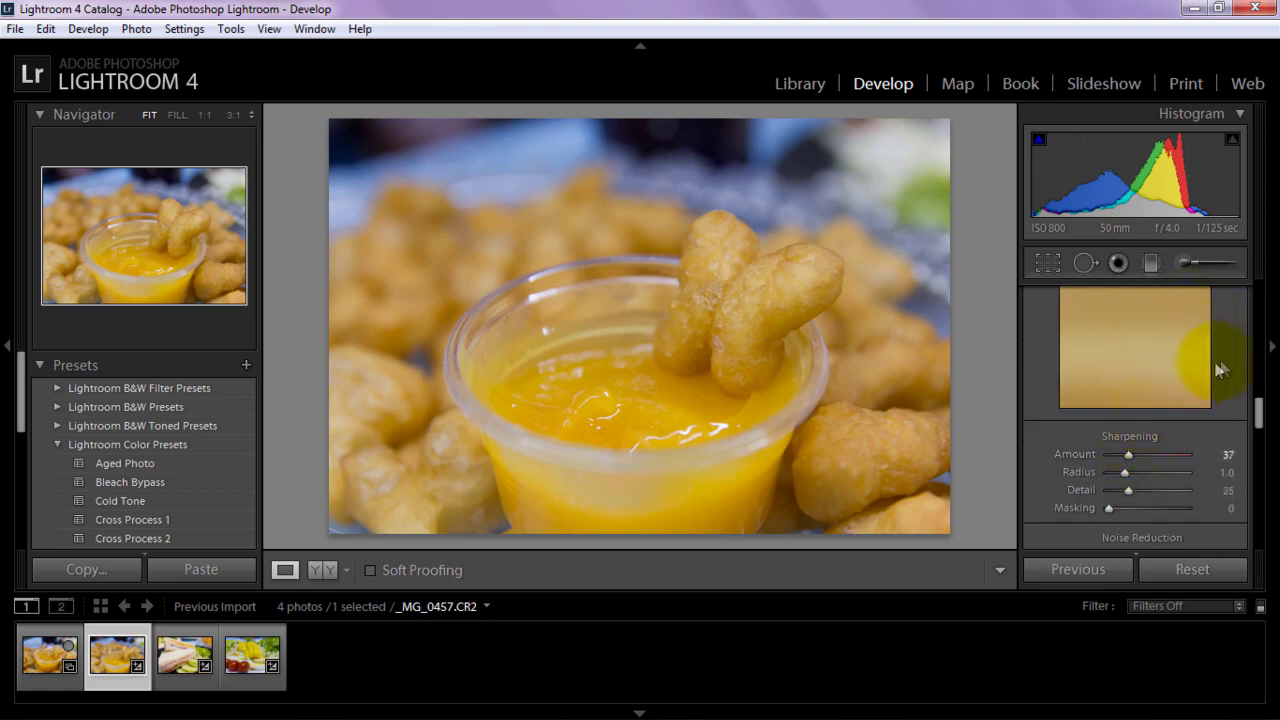
- Crop the dipping sauce photo to trim the top and right edges of the image, with the Angle at 0.03
scroll(1220, 362, up, 5)
scroll(1218, 368, up, 5)
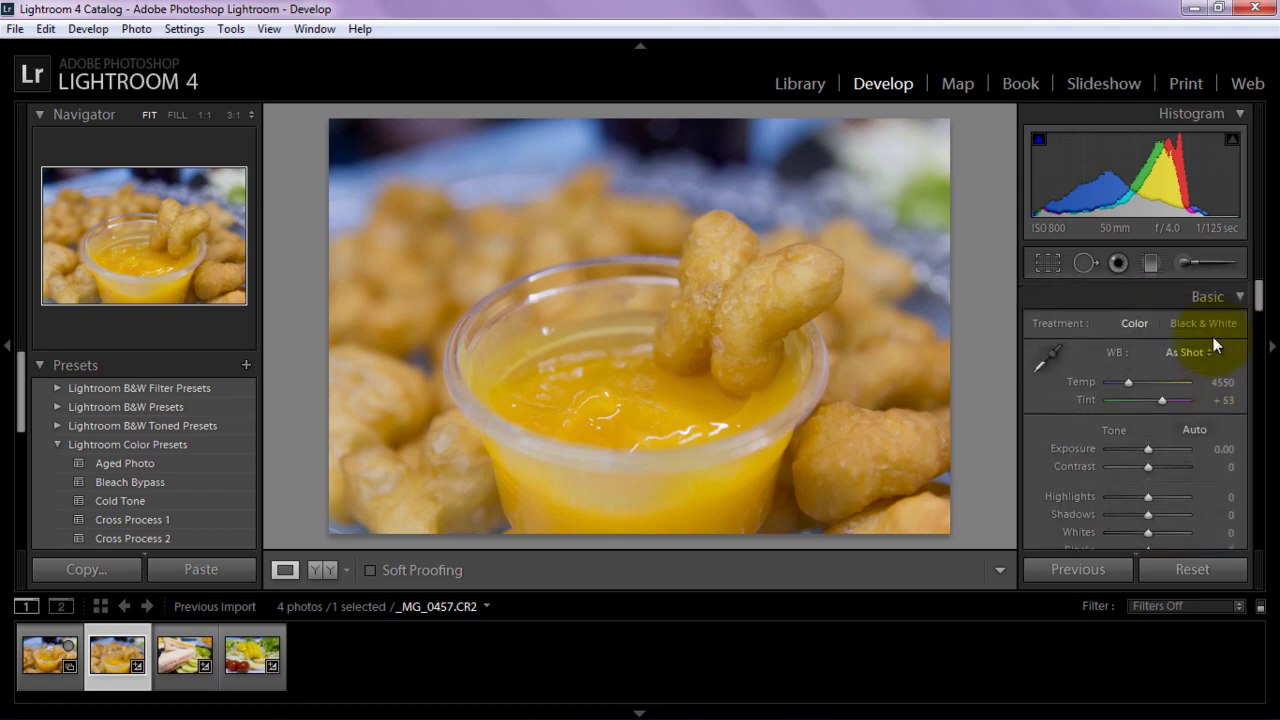
click(1046, 264)
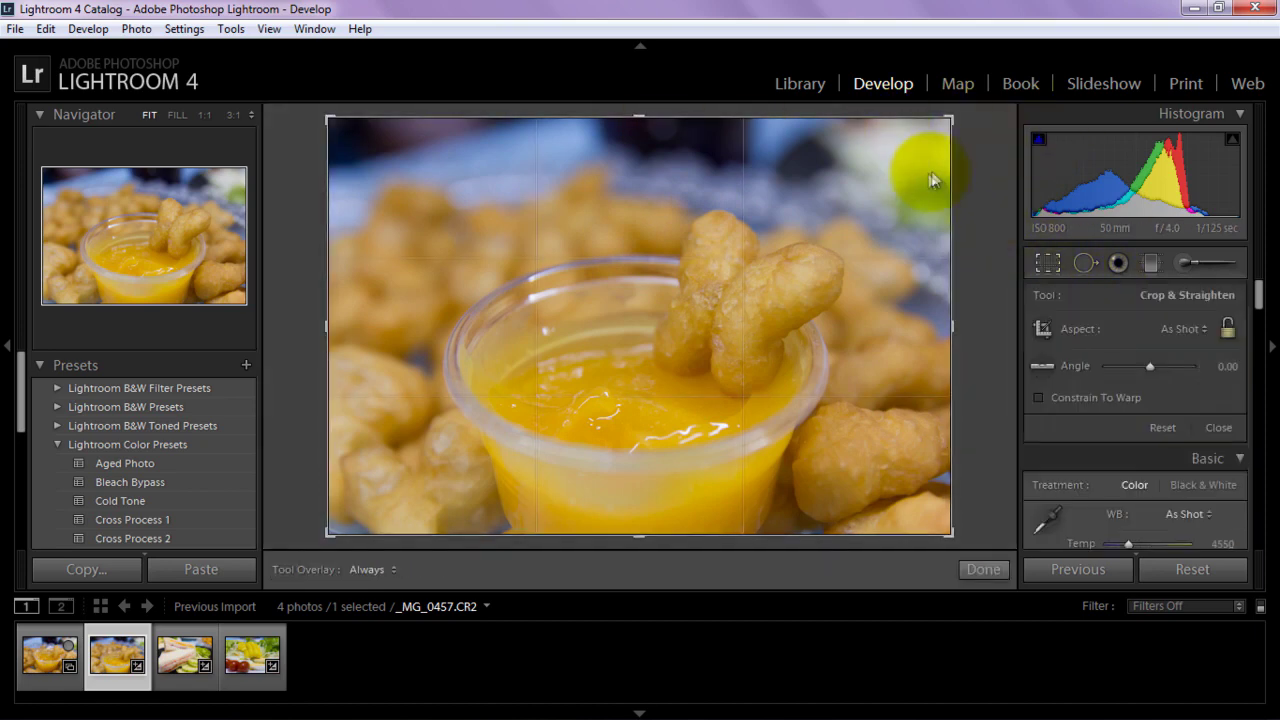
drag(980, 163, 970, 145)
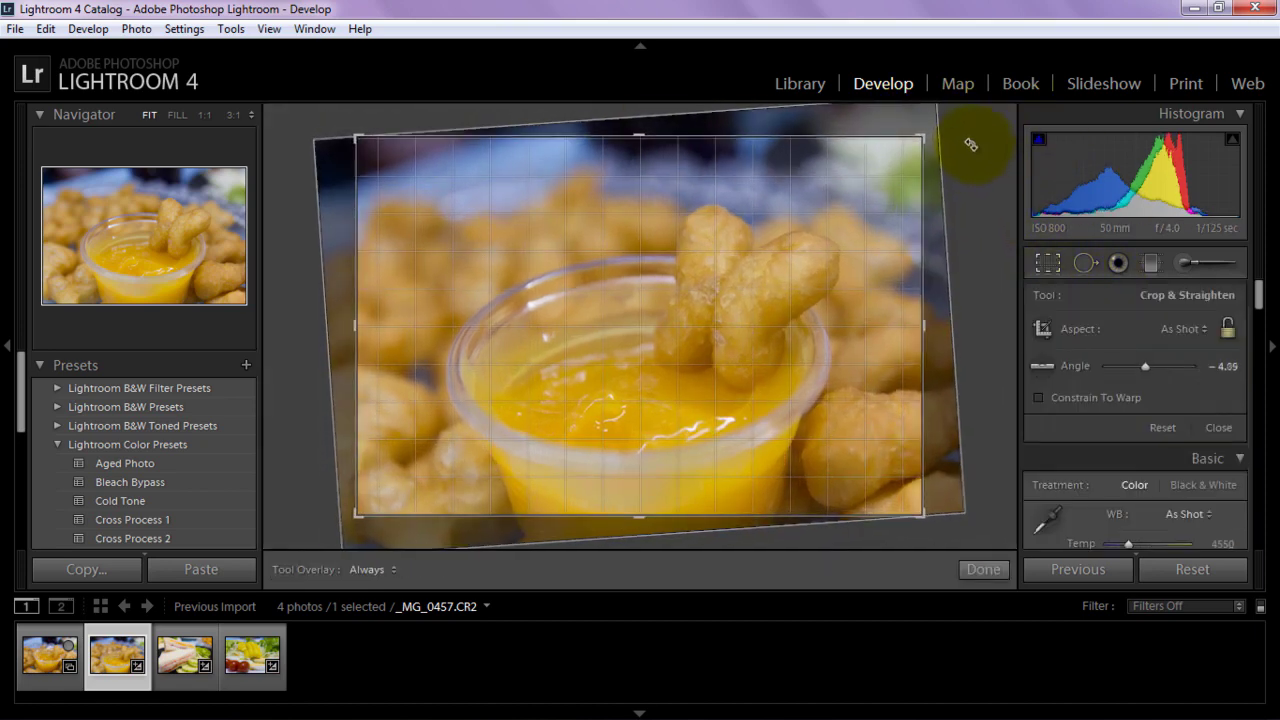
drag(943, 191, 960, 209)
drag(729, 334, 824, 307)
drag(830, 526, 830, 526)
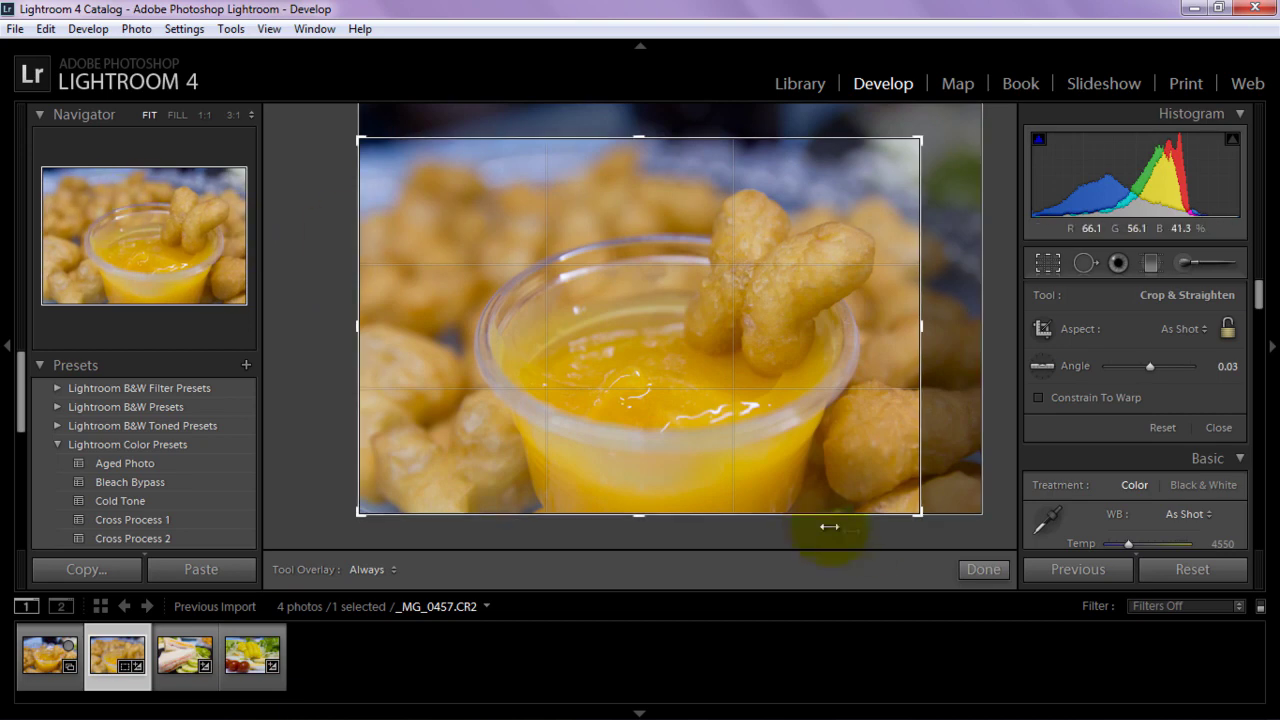
click(983, 569)
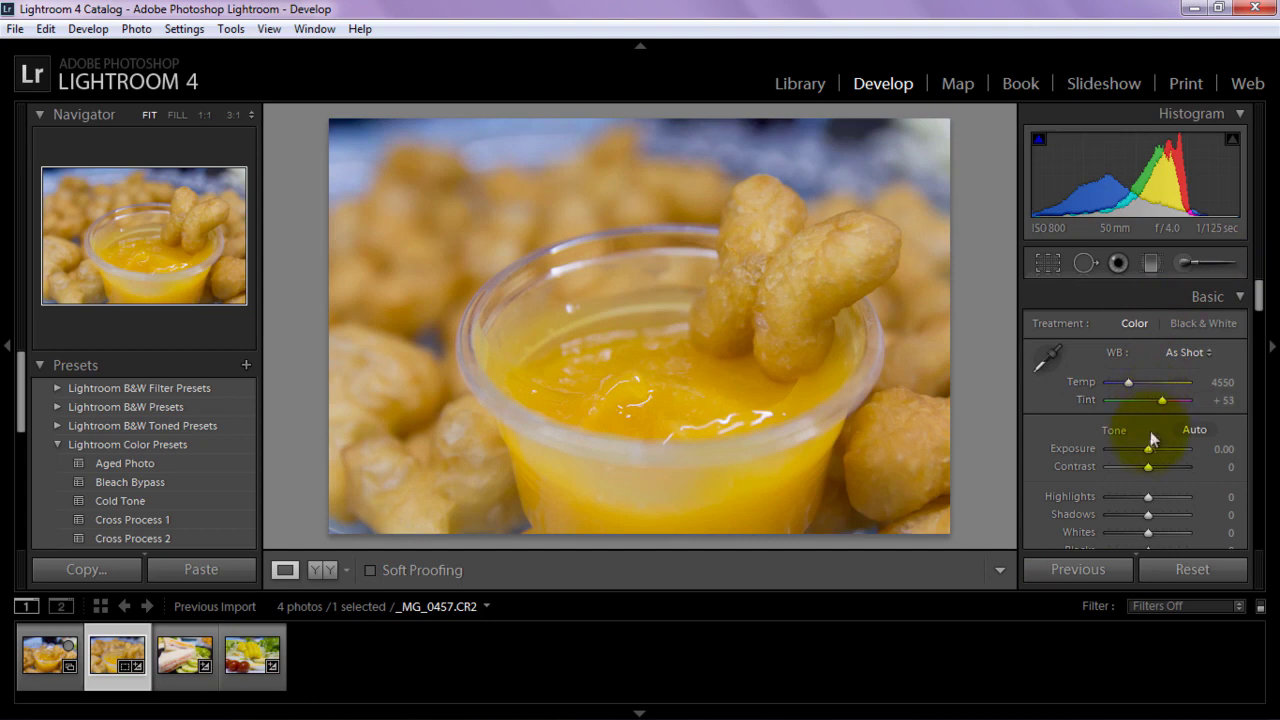
- Set the dipping sauce photo's Vibrance to +17 and its Exposure to +0.24
scroll(1180, 443, down, 3)
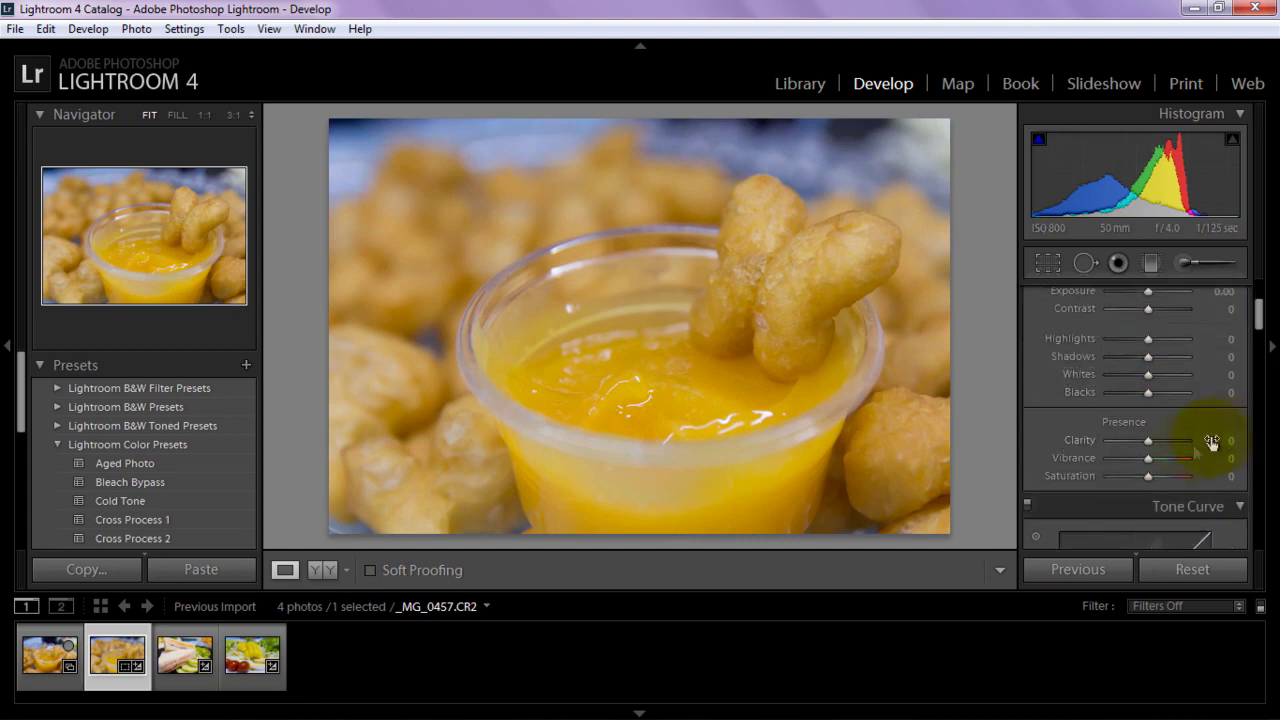
drag(1150, 459, 1157, 461)
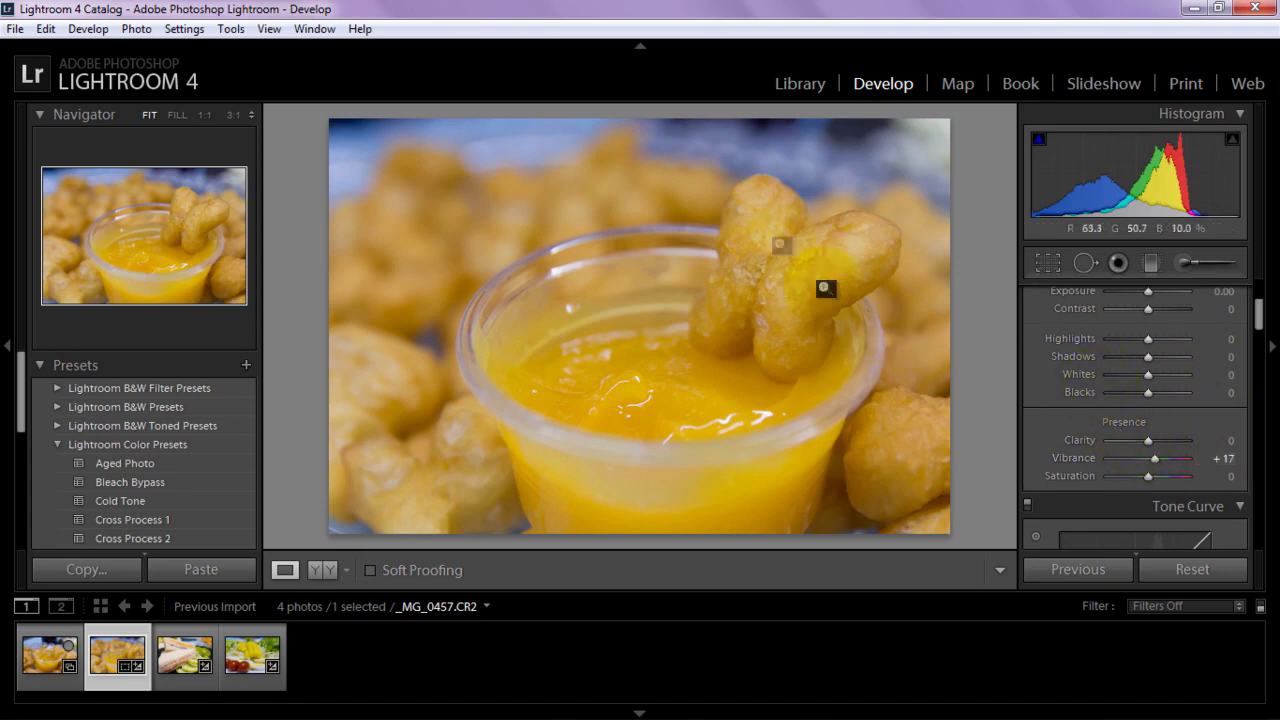
scroll(1164, 325, up, 3)
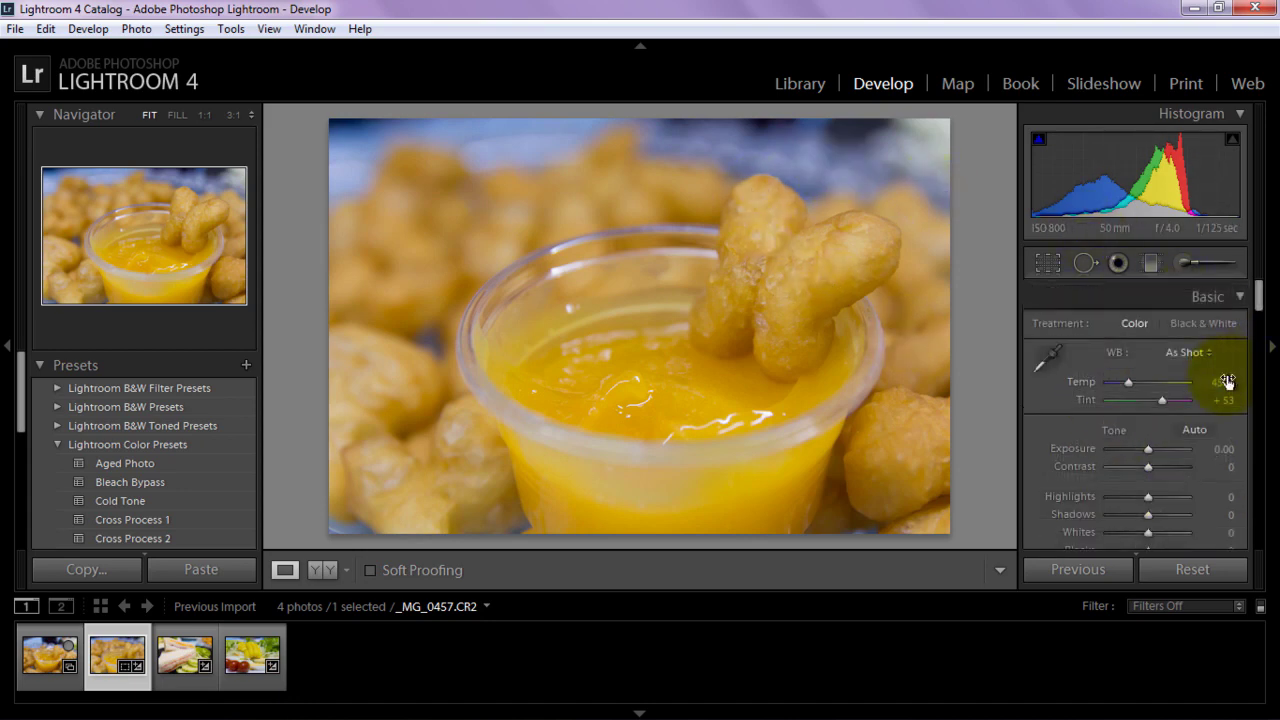
scroll(1227, 375, down, 2)
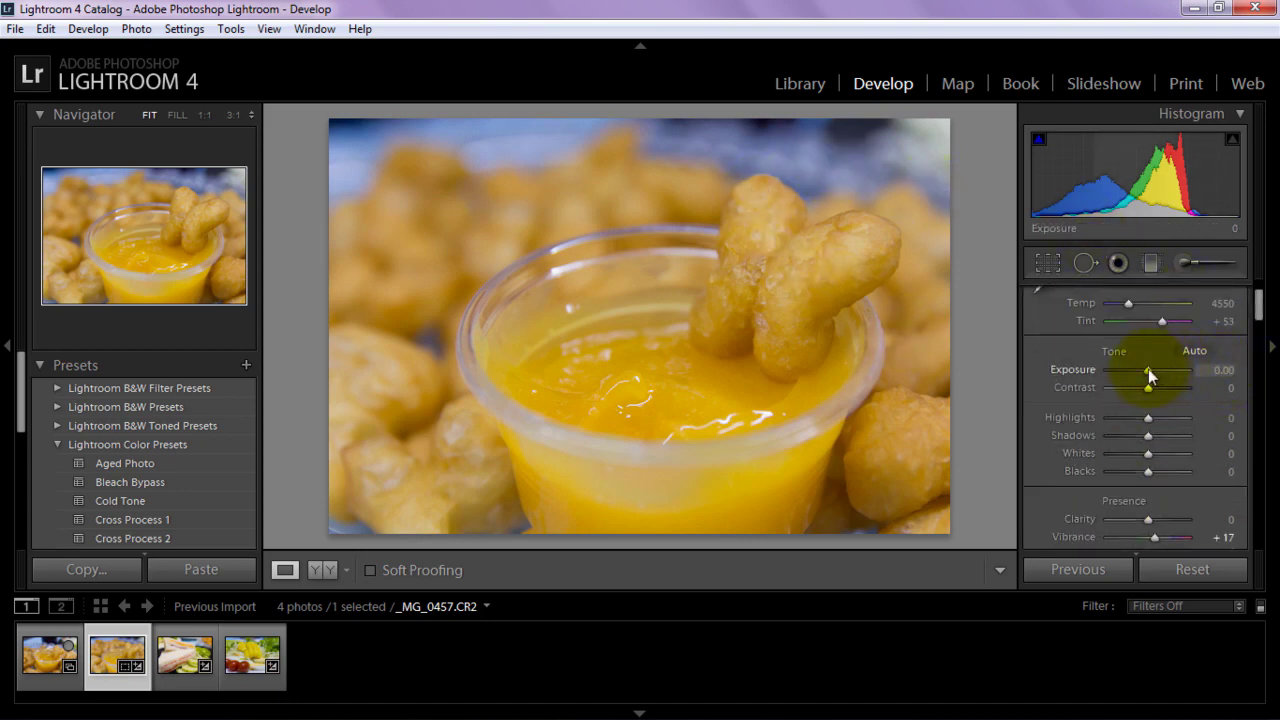
drag(1148, 369, 1150, 369)
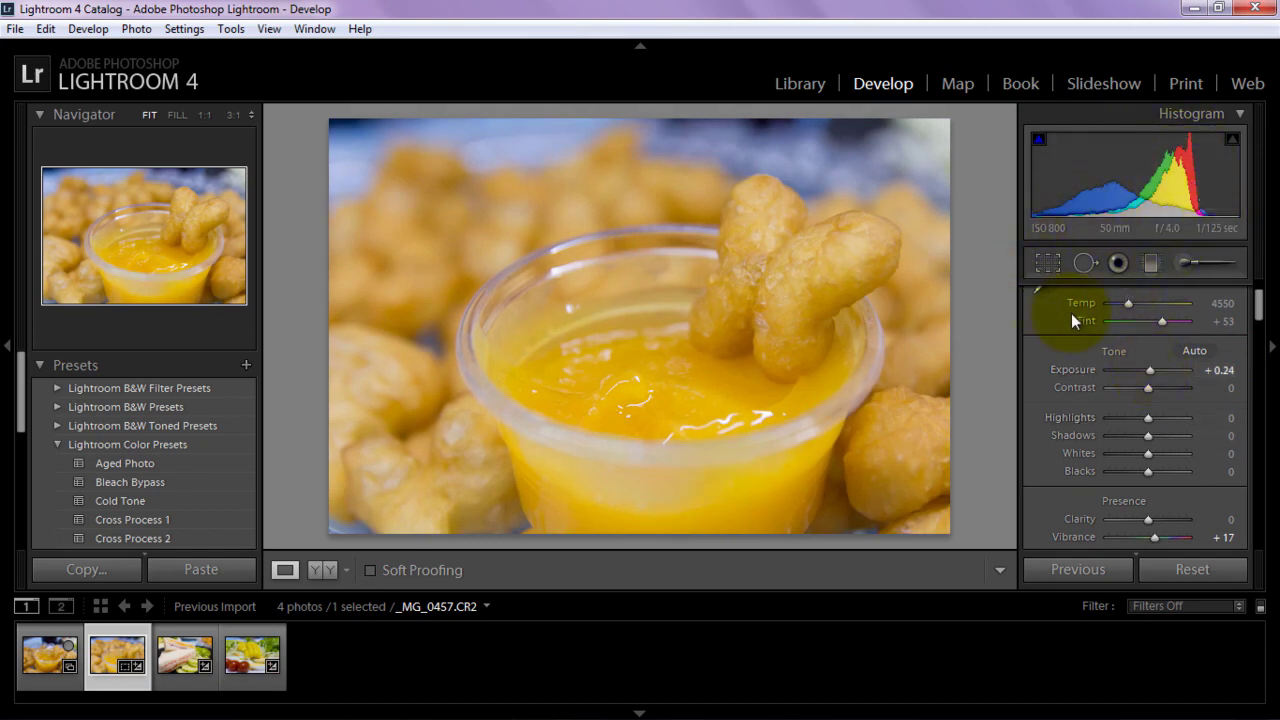
- Set the tone curve's Highlights region to +34 for the dipping sauce photo
scroll(1250, 420, down, 2)
scroll(1250, 420, down, 10)
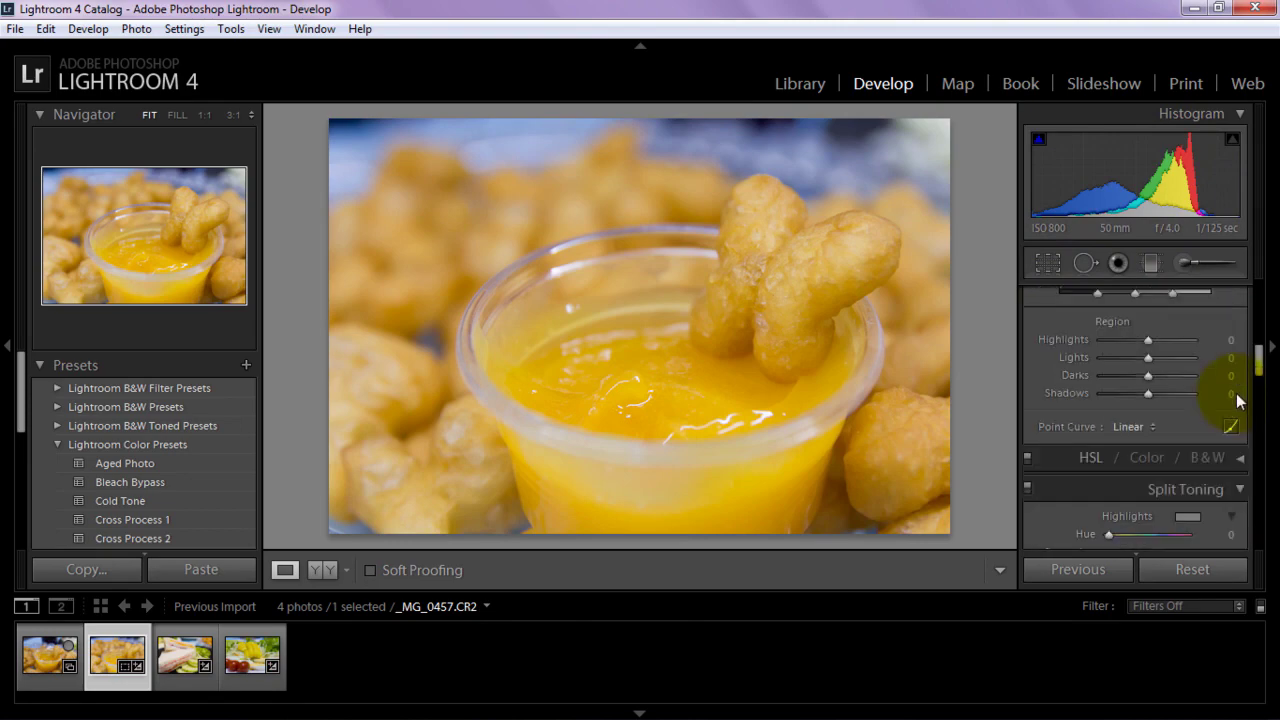
drag(1149, 342, 1163, 339)
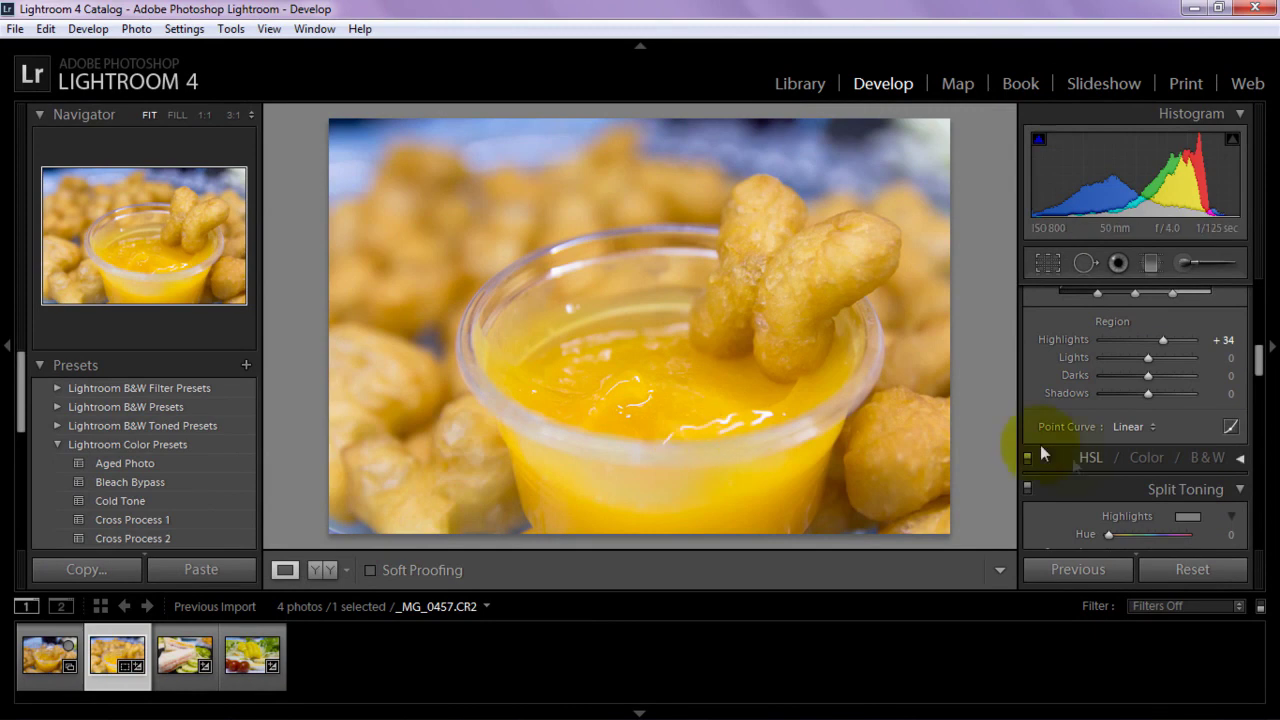
- Set the dipping sauce photo's sharpening Amount to 43 and check the surface detail of the fried dough up close
scroll(1040, 453, down, 5)
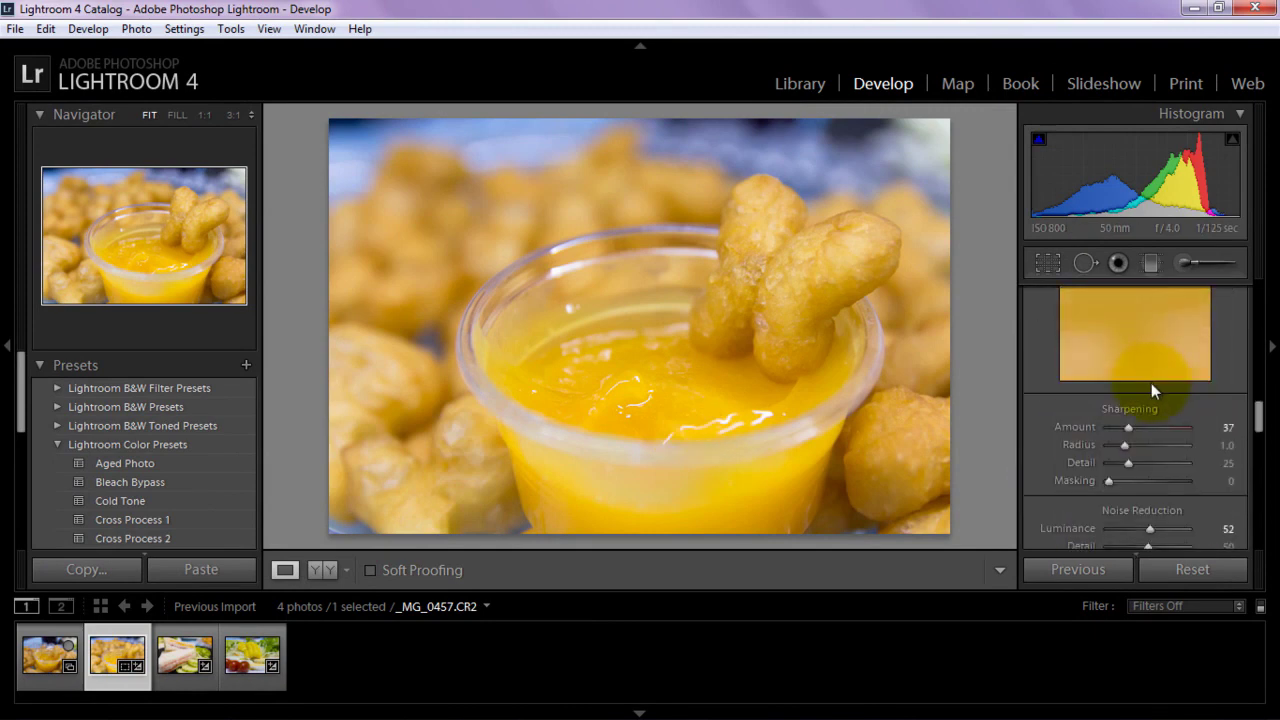
drag(1130, 426, 1135, 427)
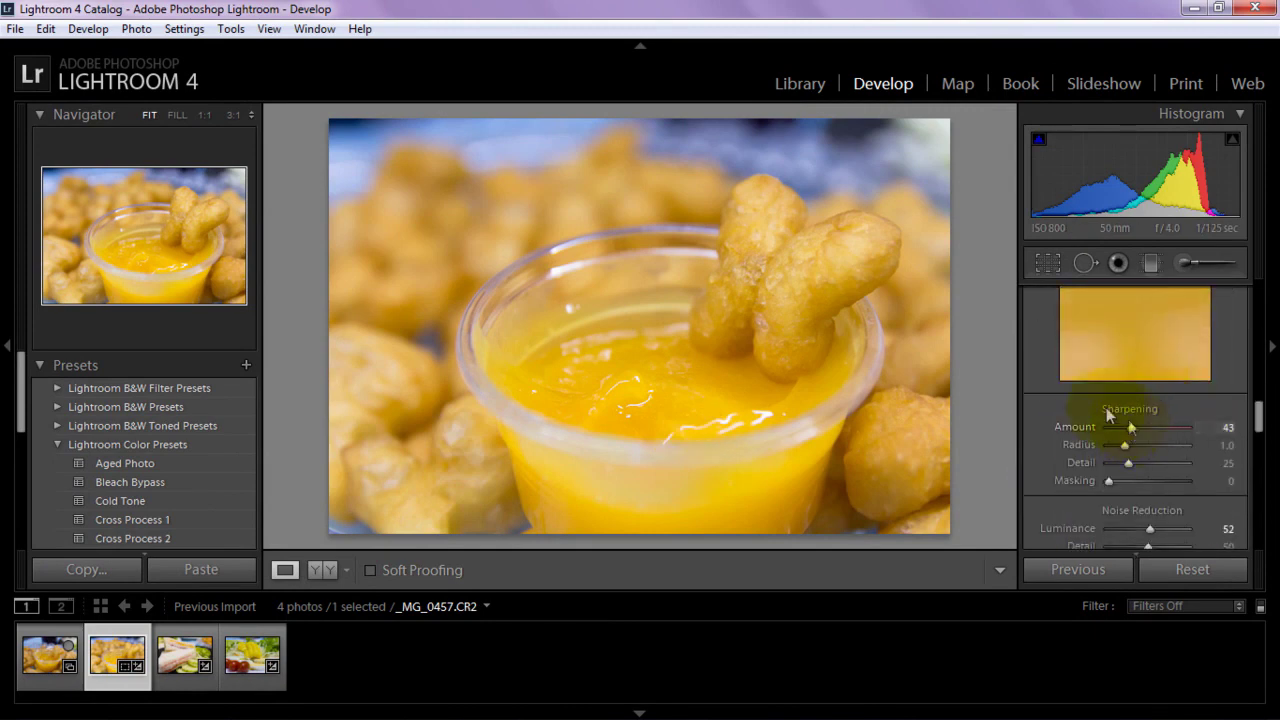
click(776, 278)
drag(776, 277, 617, 187)
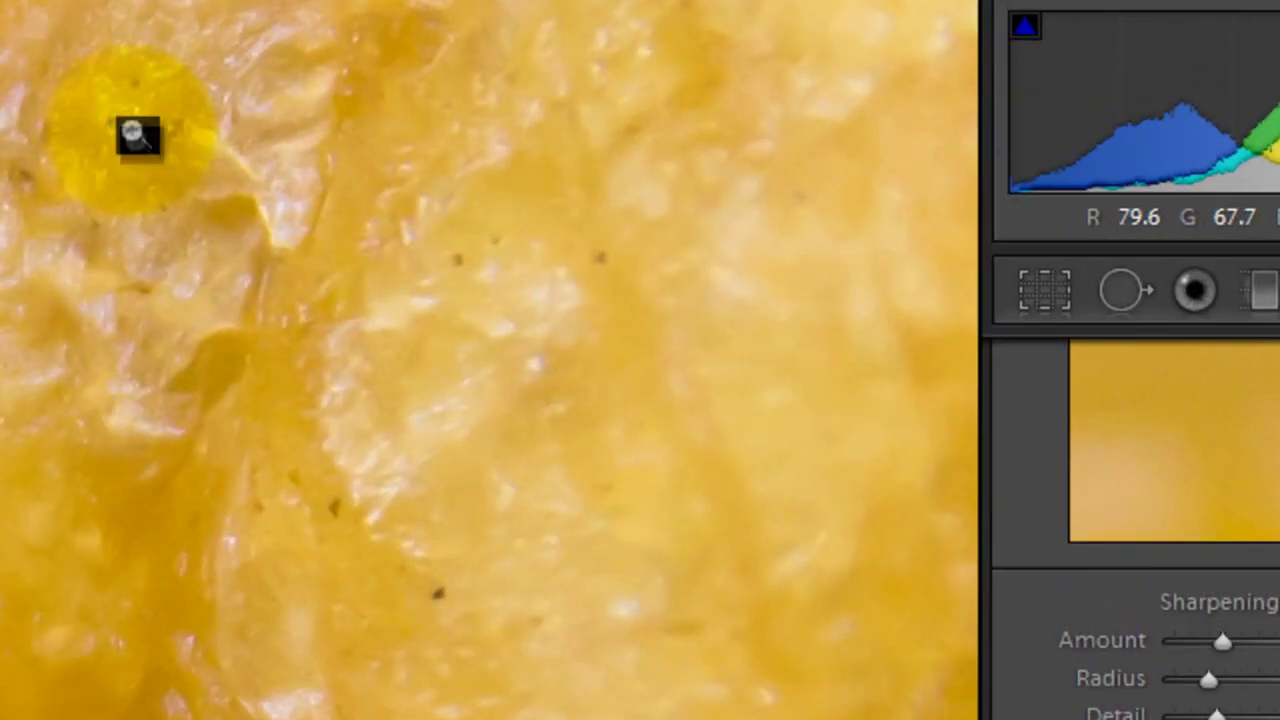
click(640, 185)
click(646, 214)
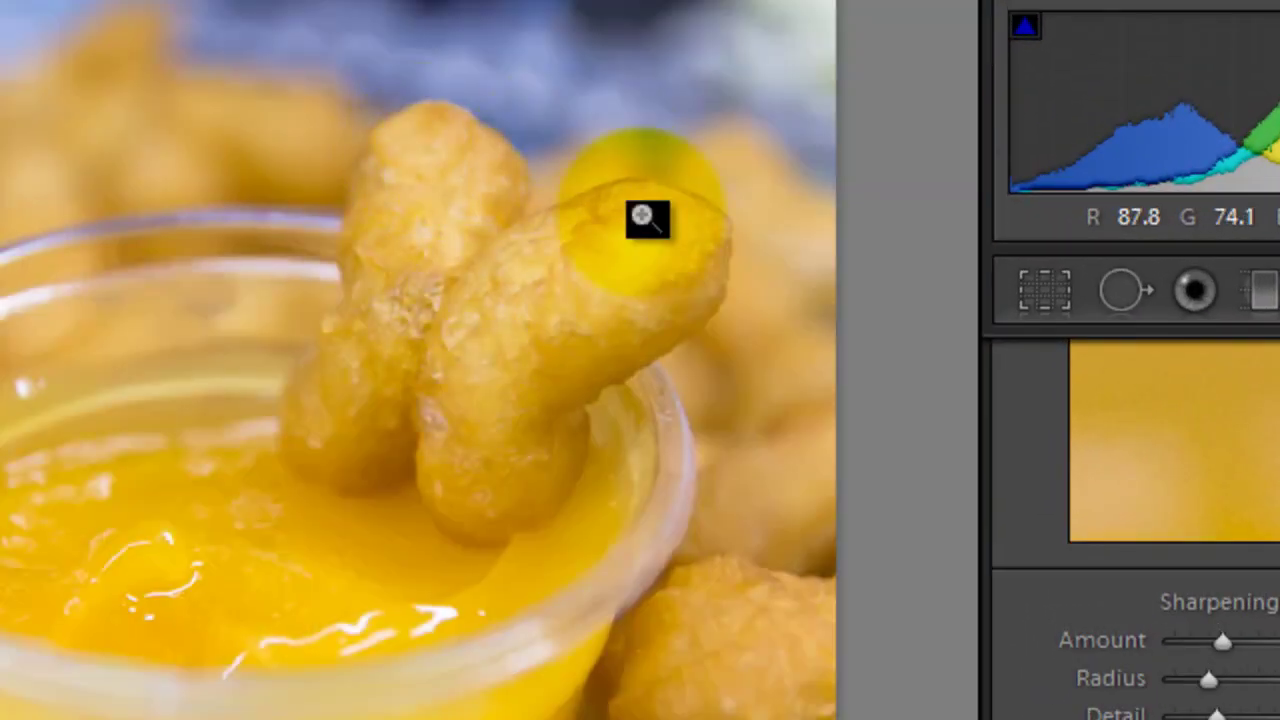
click(771, 451)
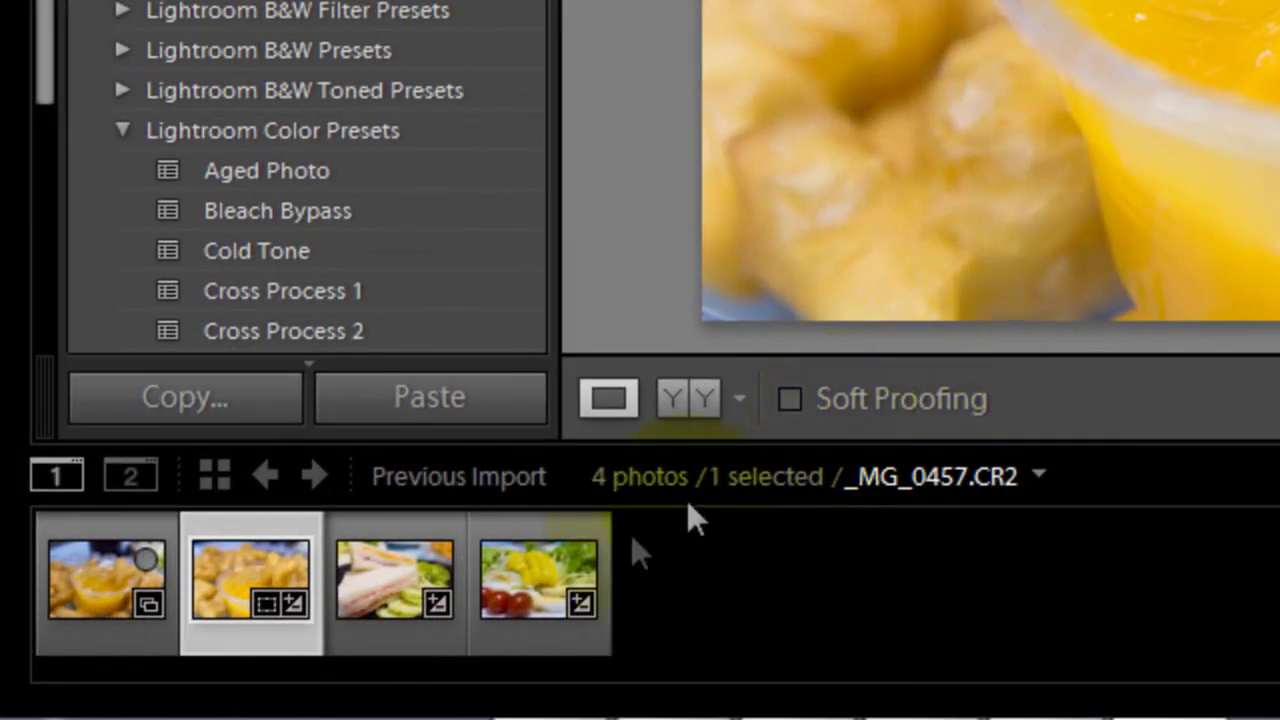
- Review the edited sandwich, corn salad and dipping sauce photos one after another
click(407, 598)
click(545, 565)
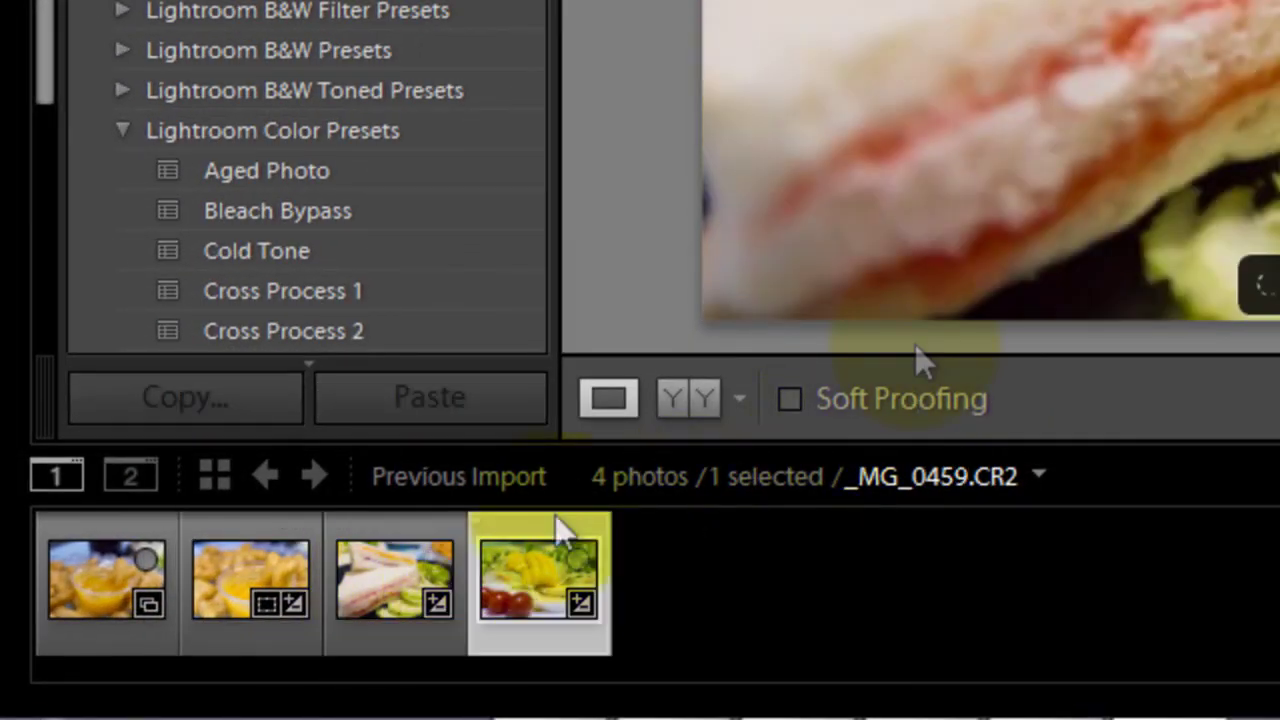
click(538, 583)
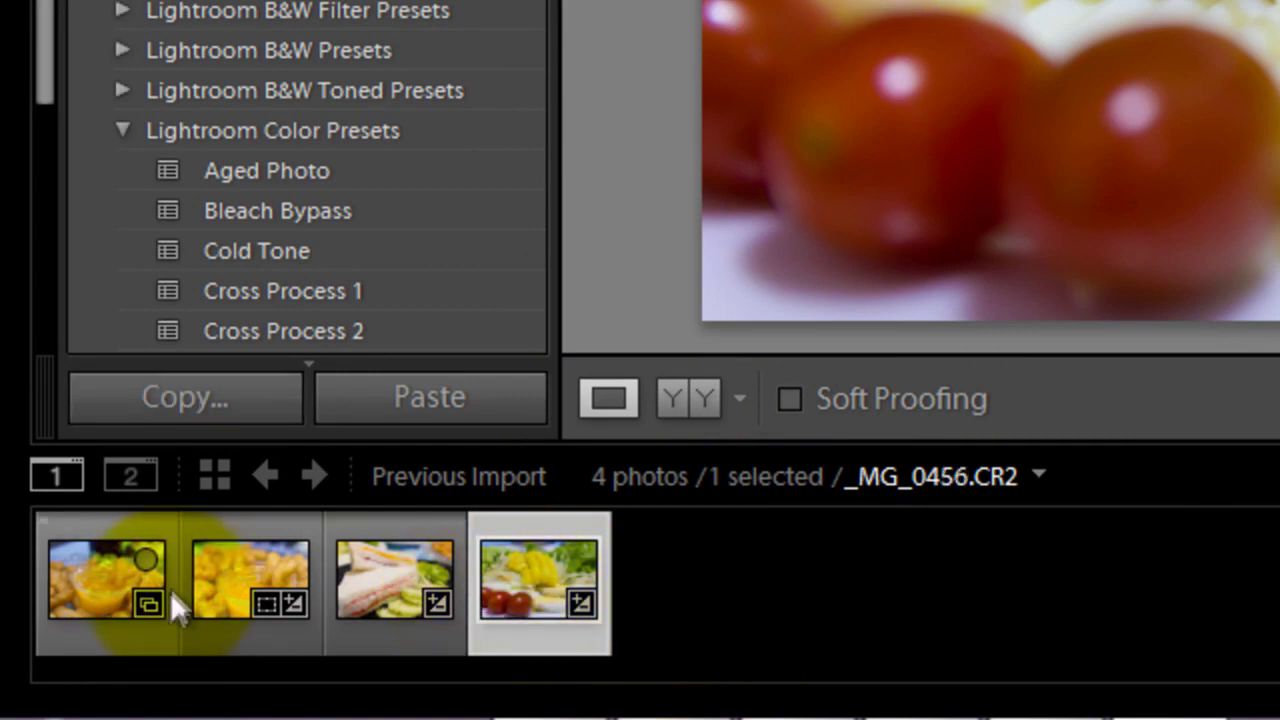
click(247, 572)
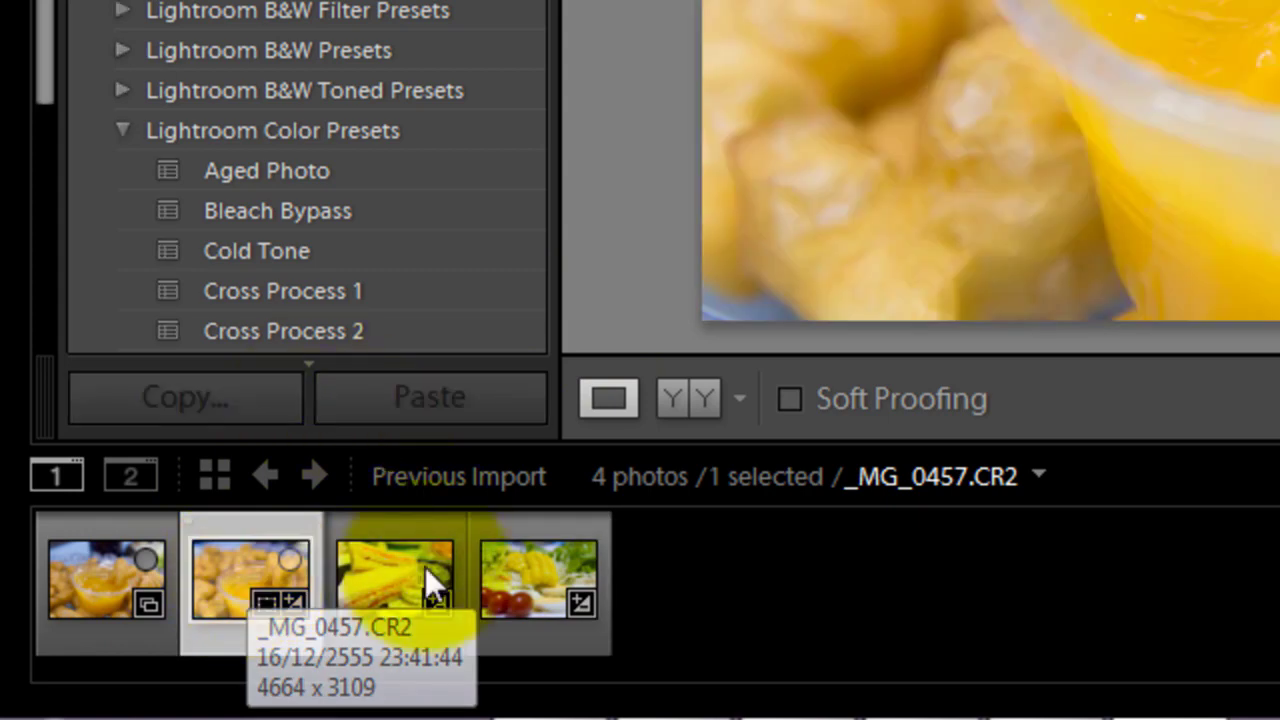